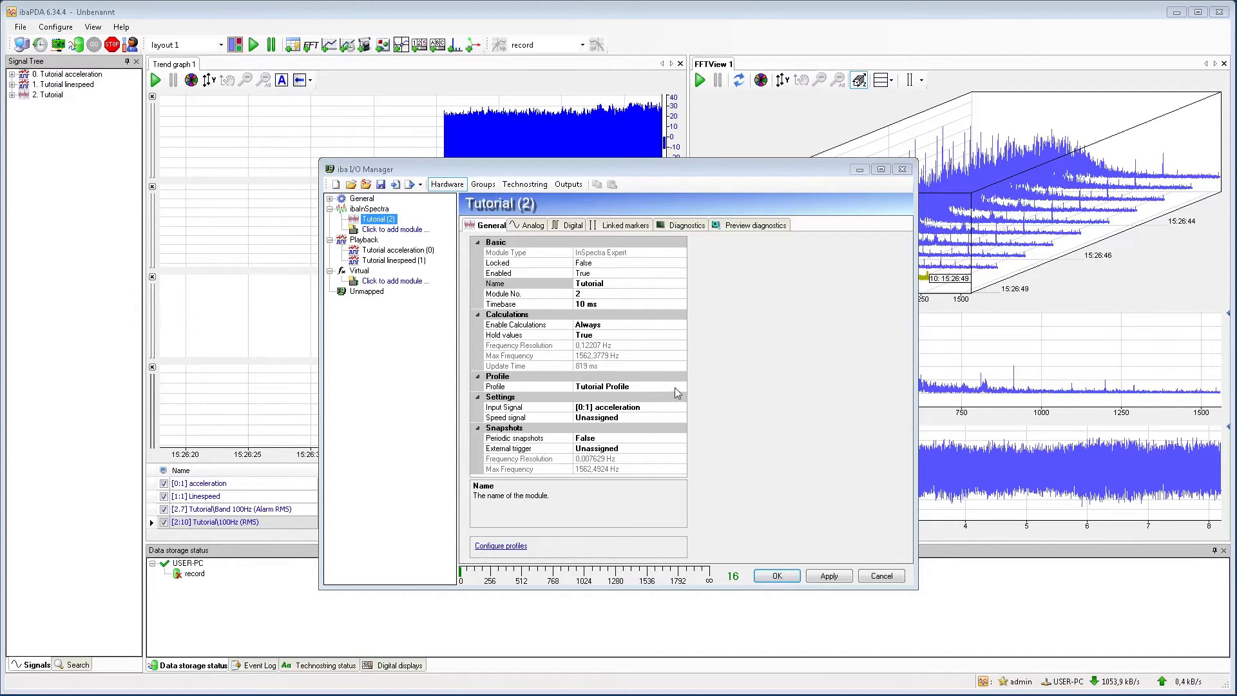
Step: Choose <Add profile> from the Tutorial module's Profile dropdown in the I/O Manager
click(676, 386)
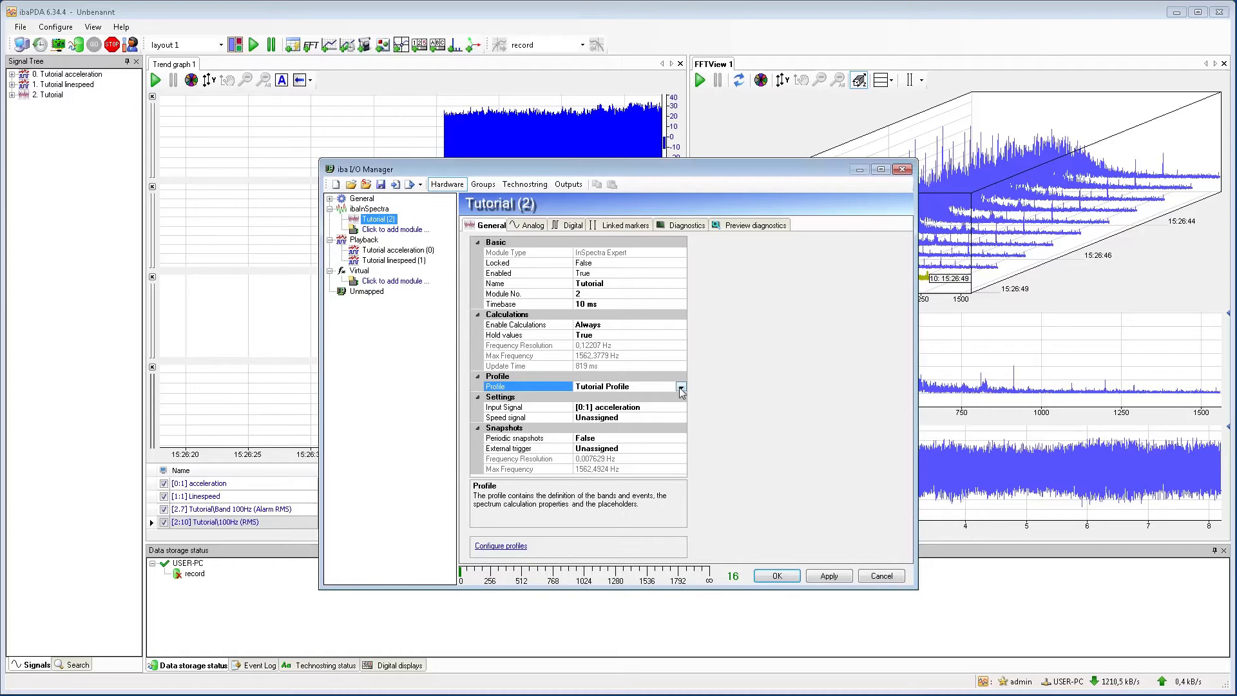
click(680, 387)
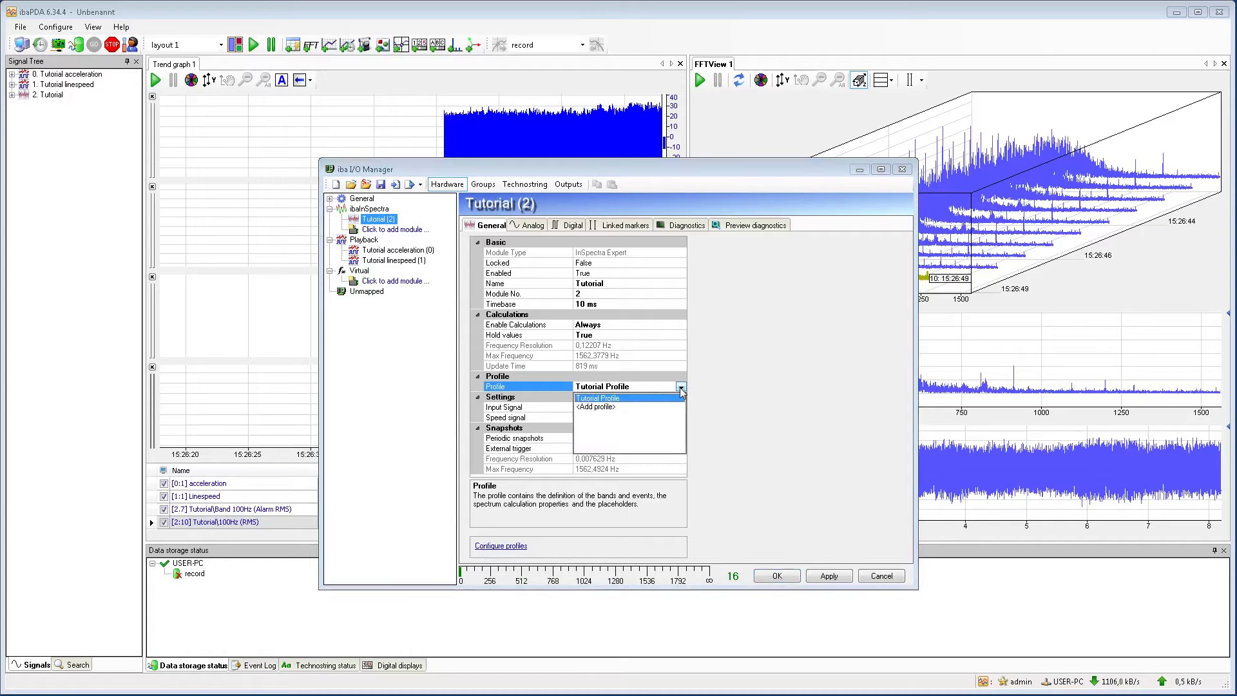
Step: Add a new profile and name it profil1
click(598, 407)
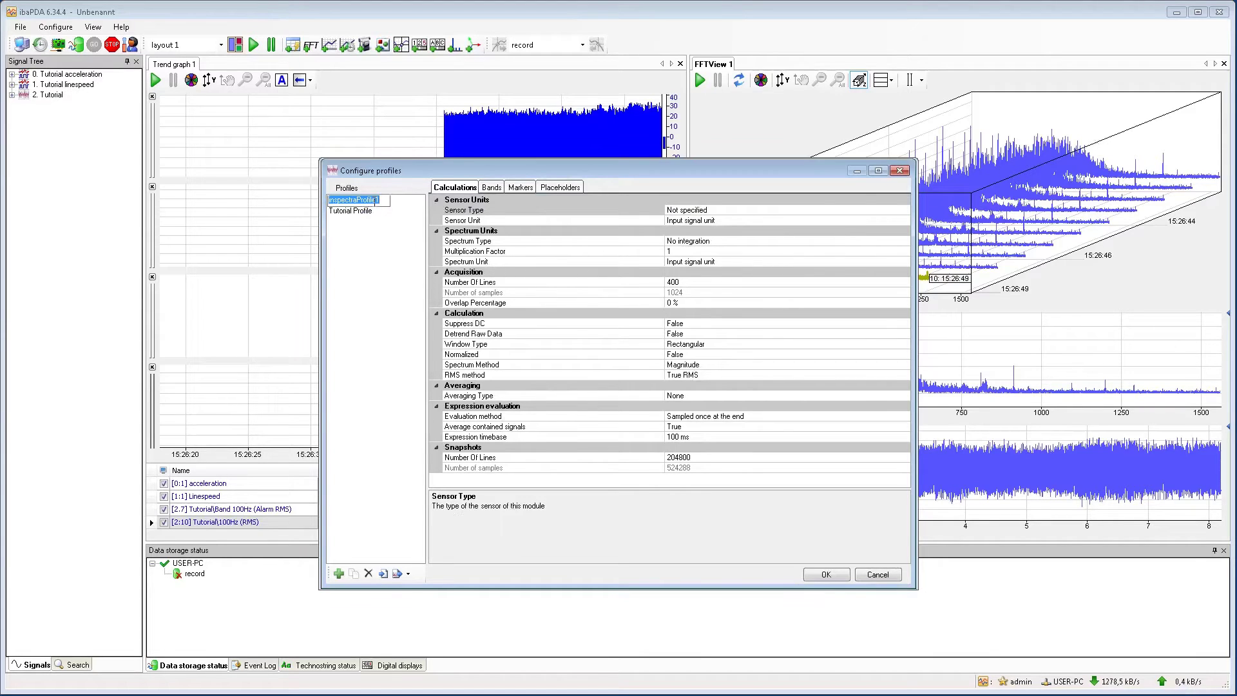
text(profil1)
click(619, 210)
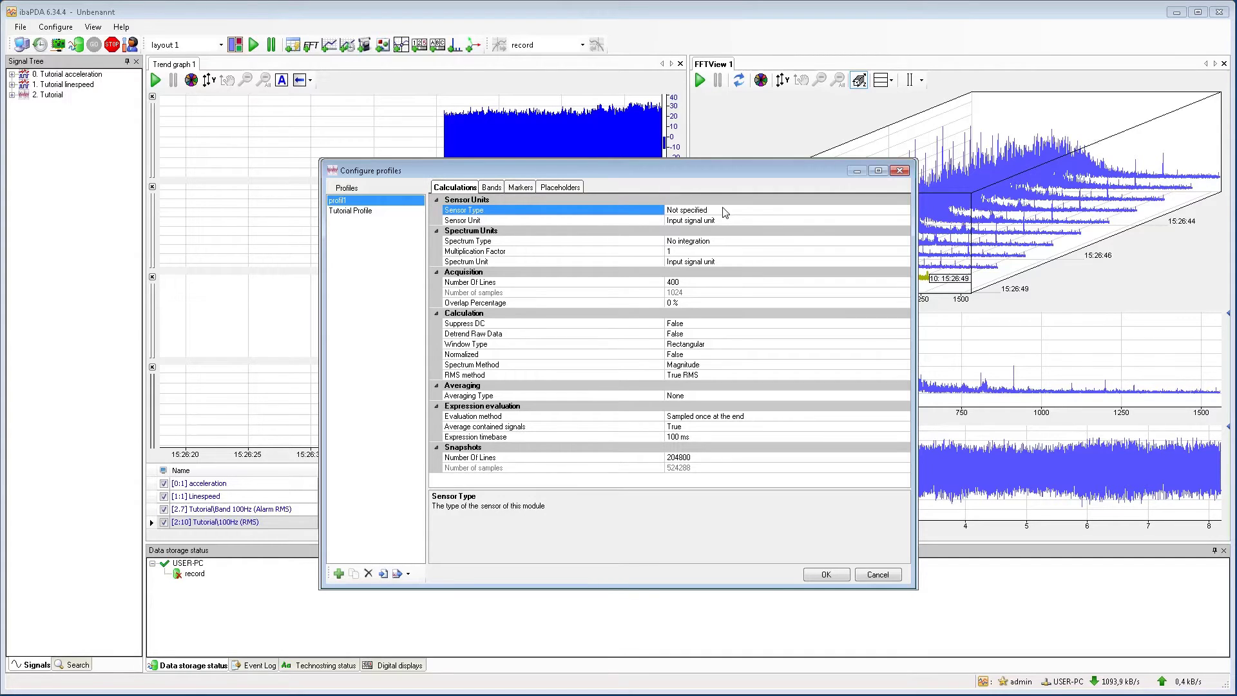
Step: Set Sensor Type to Acceleration and Sensor Unit to mm/sec², keeping Spectrum Type as Acceleration
click(745, 208)
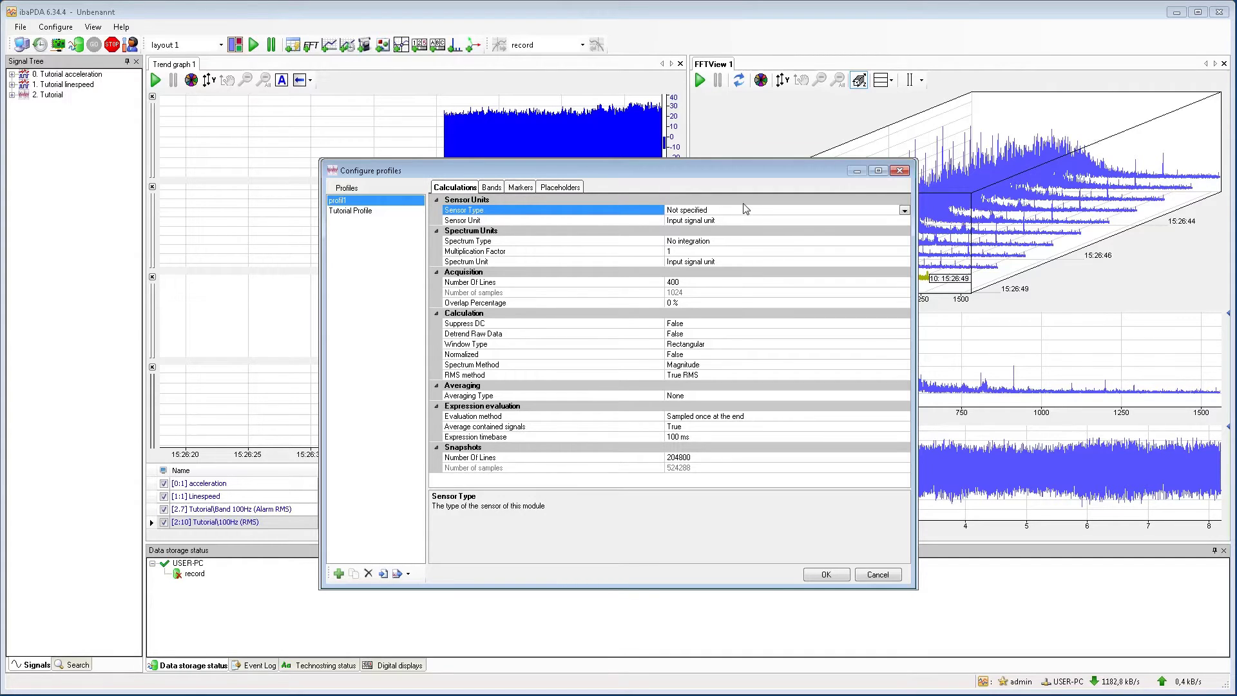
click(906, 211)
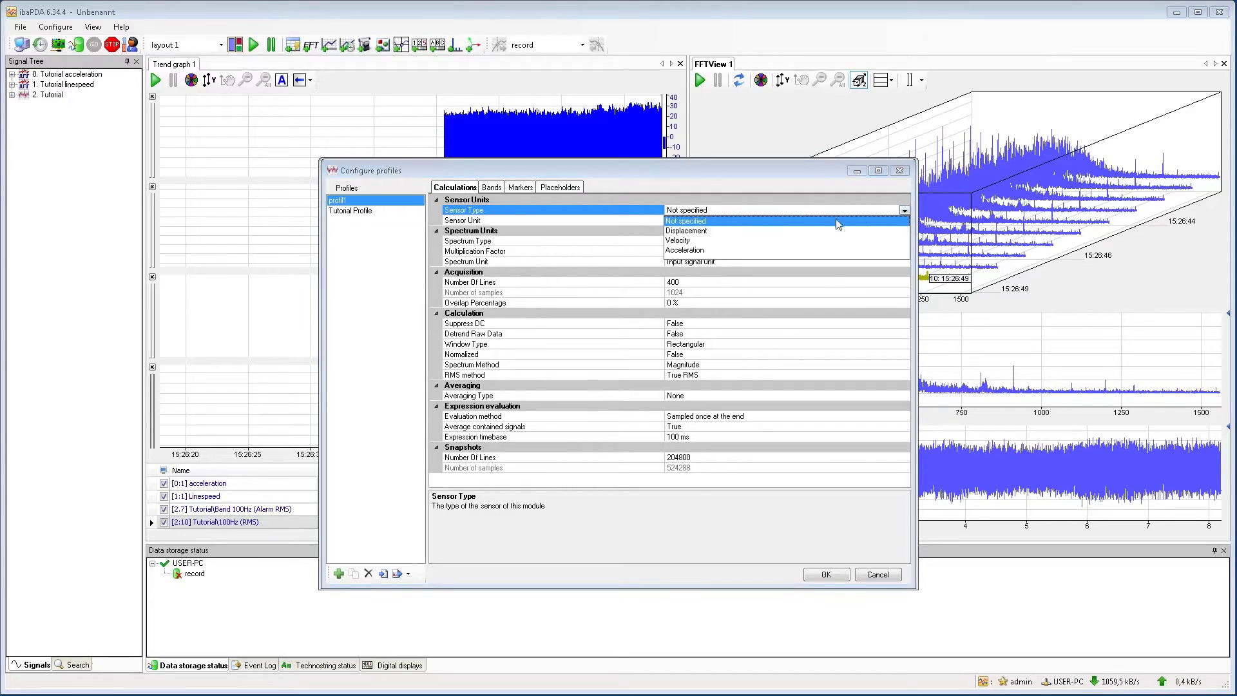
click(701, 251)
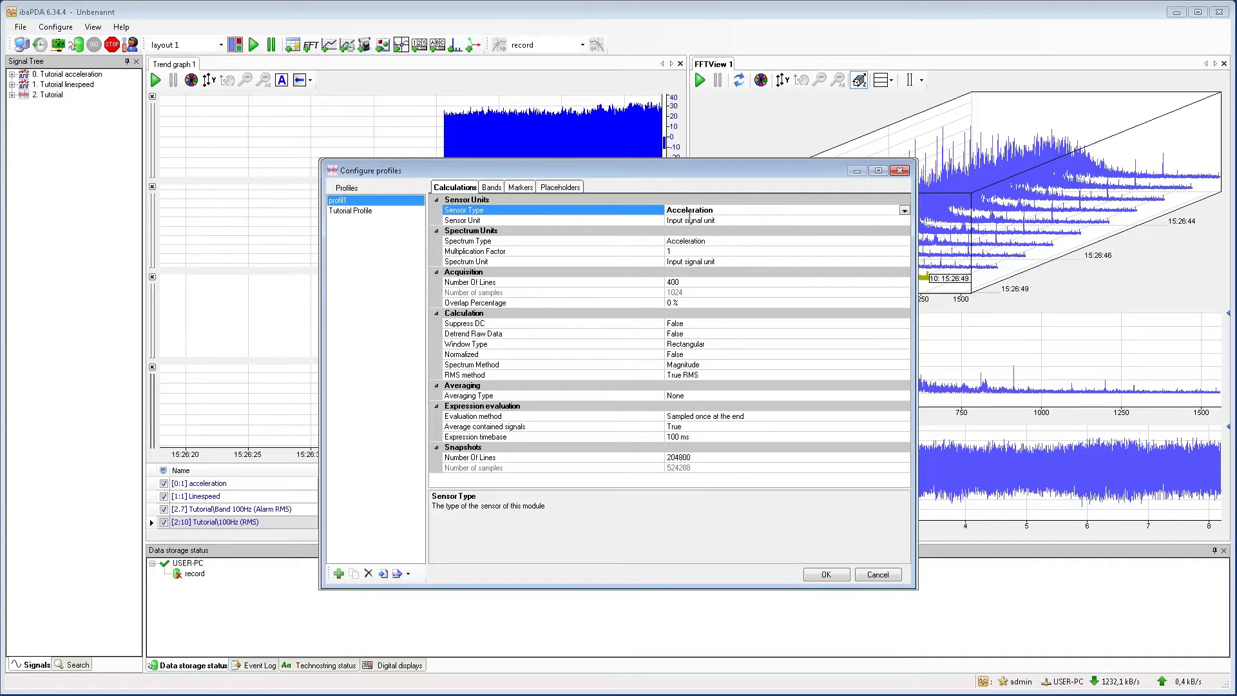
click(907, 223)
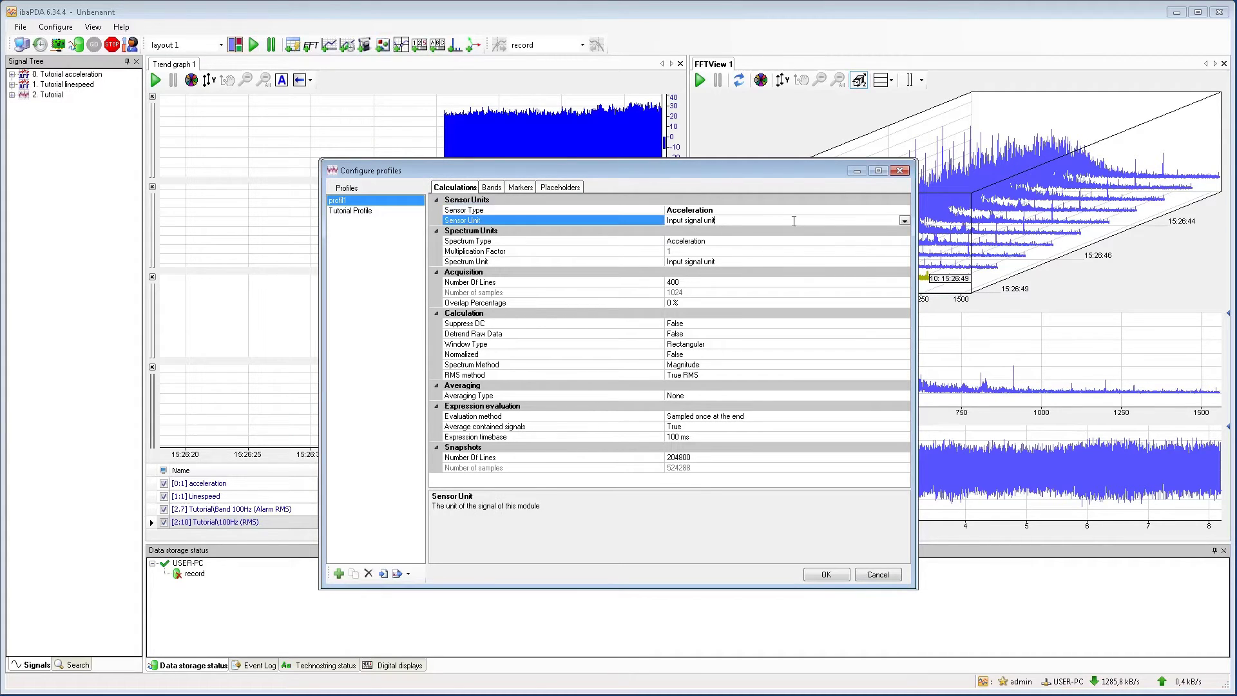
click(907, 223)
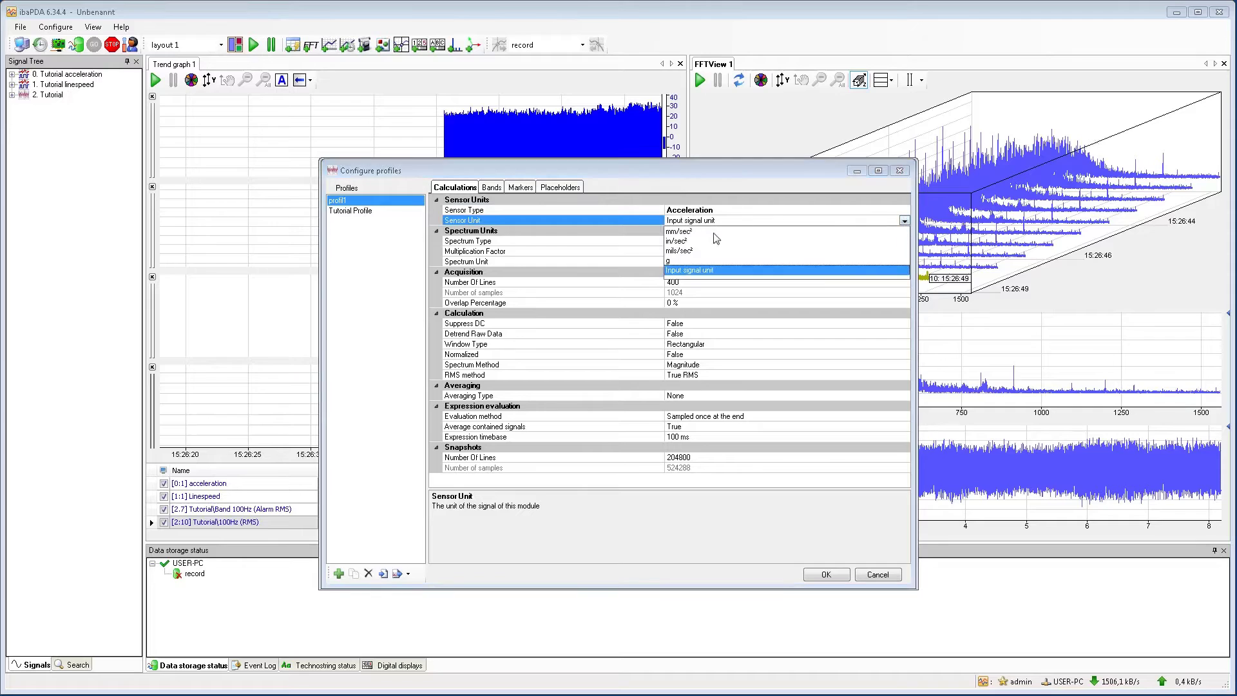
click(680, 232)
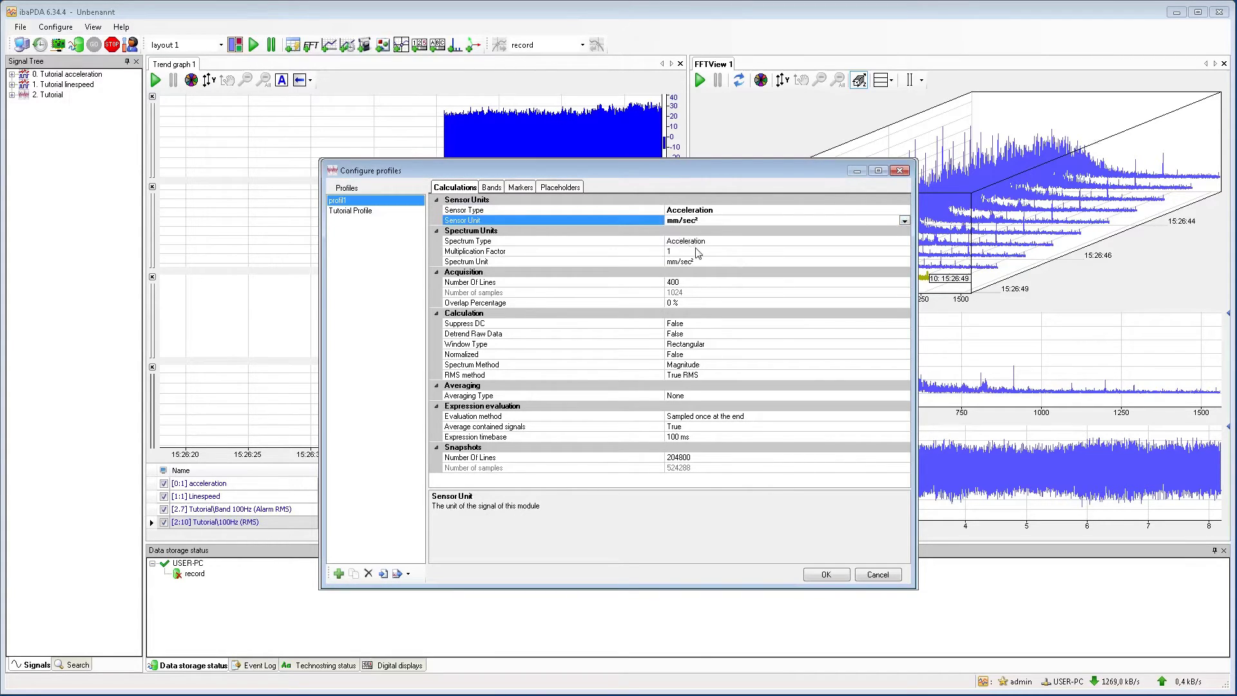
click(809, 243)
click(905, 241)
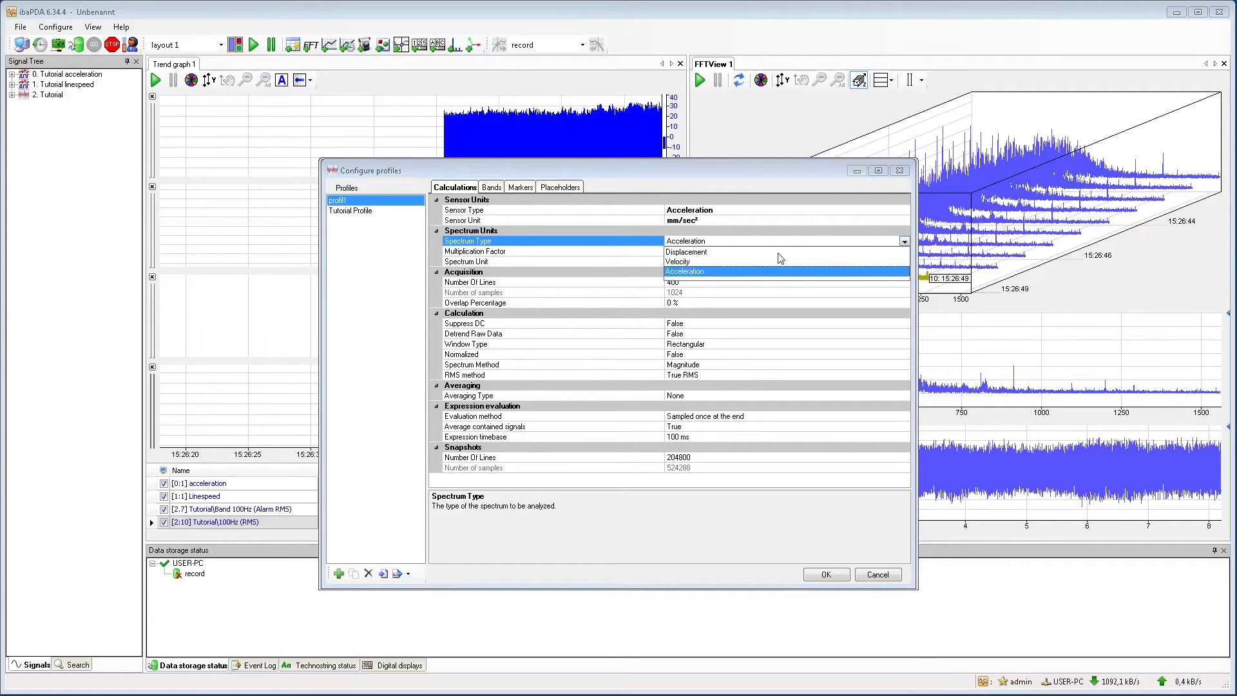
click(735, 239)
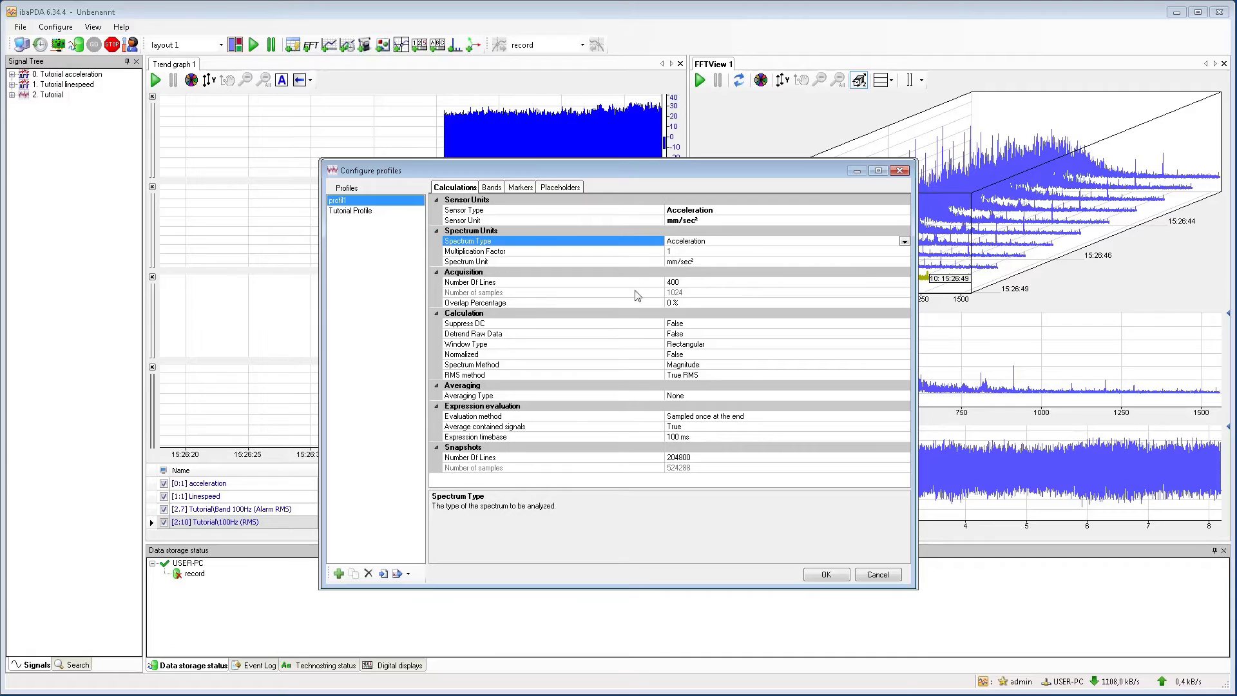
Step: Set Number Of Lines to 1600 and Overlap Percentage to 90
click(704, 282)
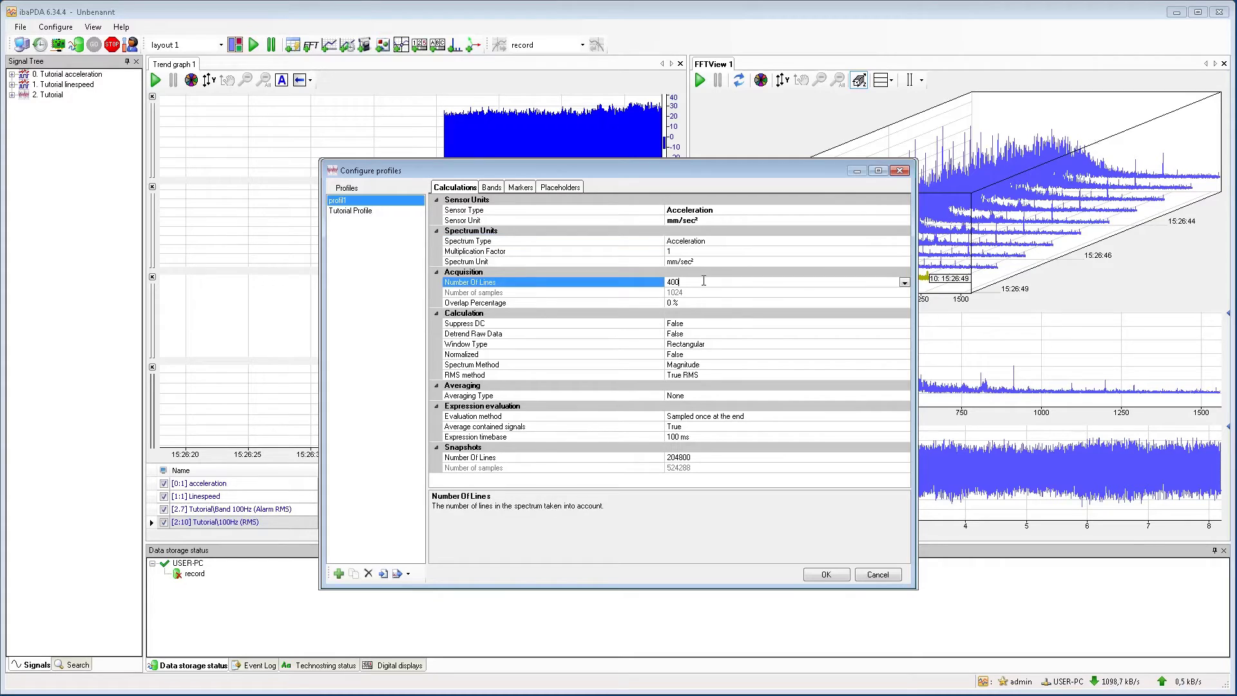
click(904, 283)
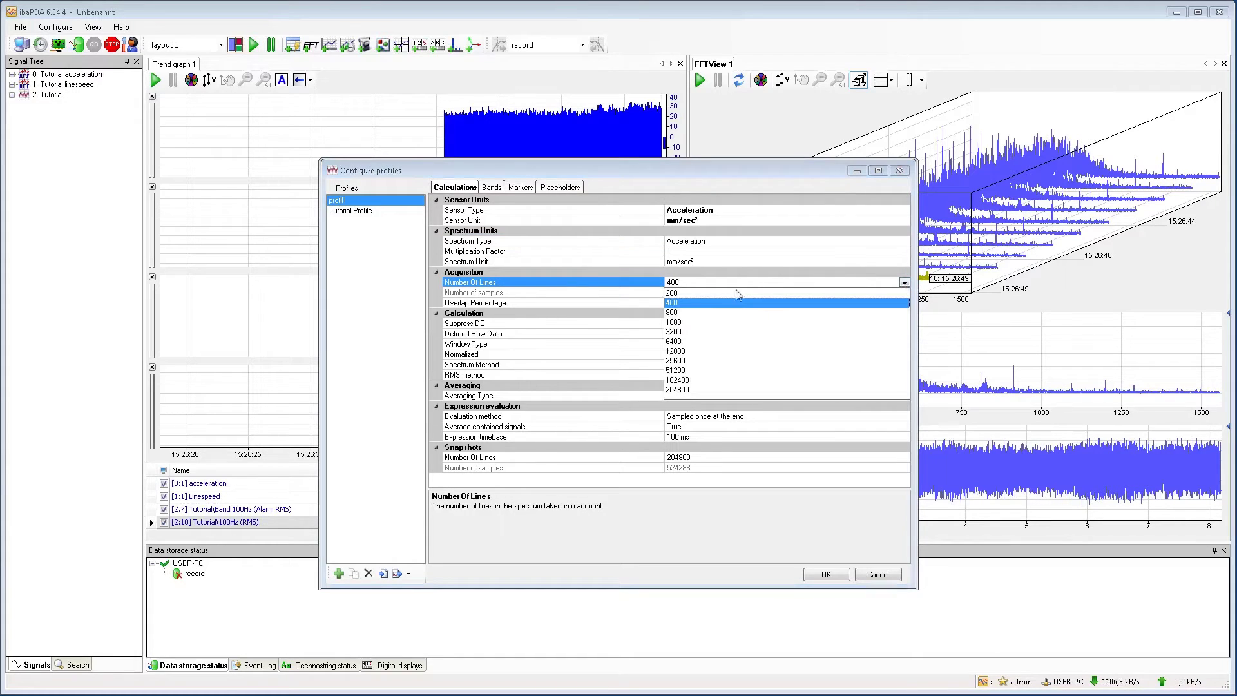
click(676, 322)
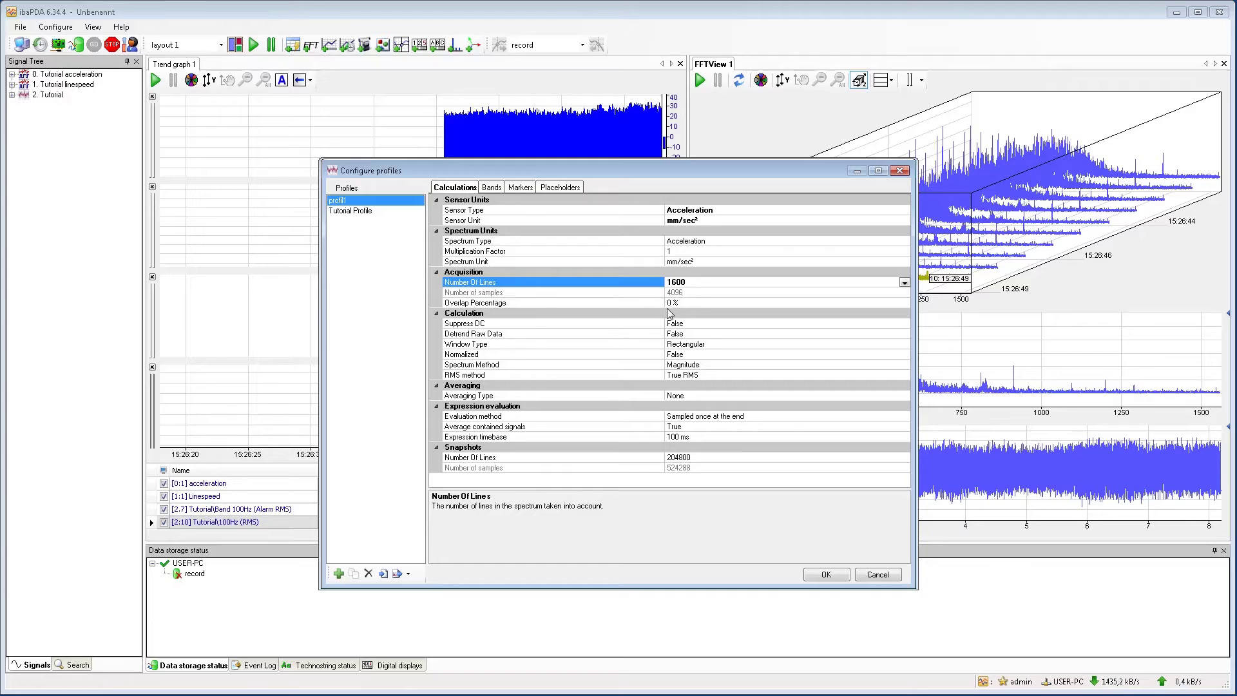
click(637, 303)
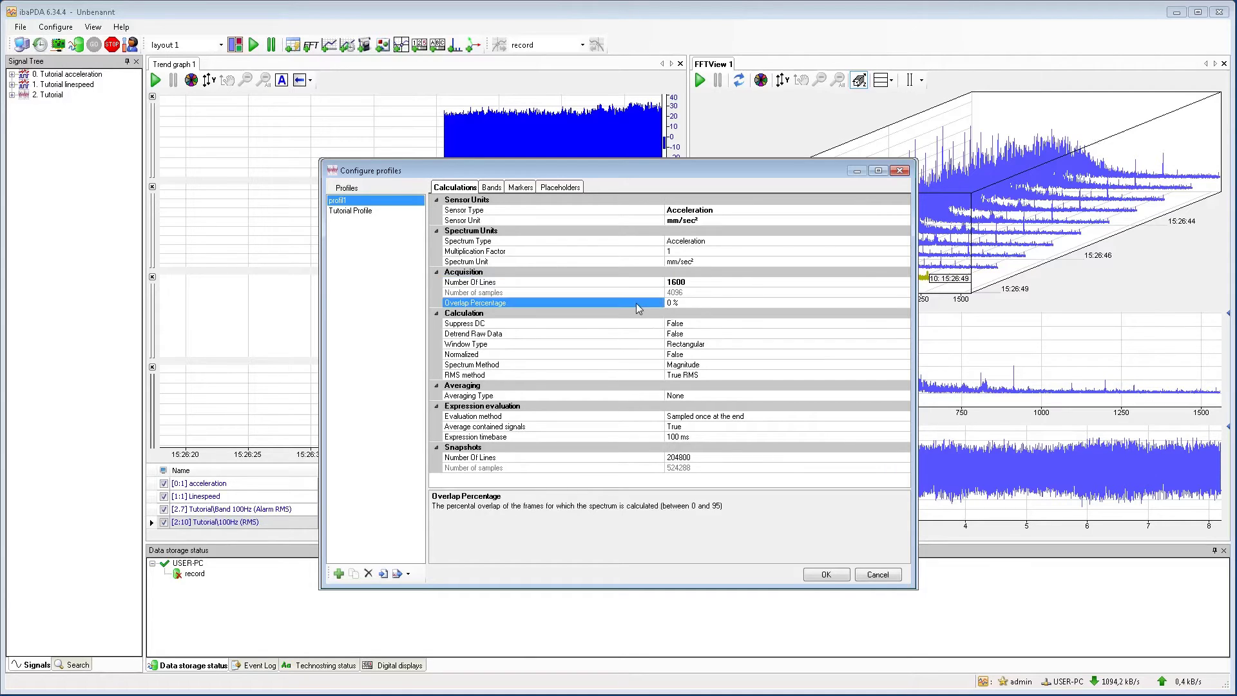
double_click(671, 303)
text(90)
Step: Set Suppress DC to True, Window Type to Hanning and Evaluation method to Average
click(755, 324)
click(905, 324)
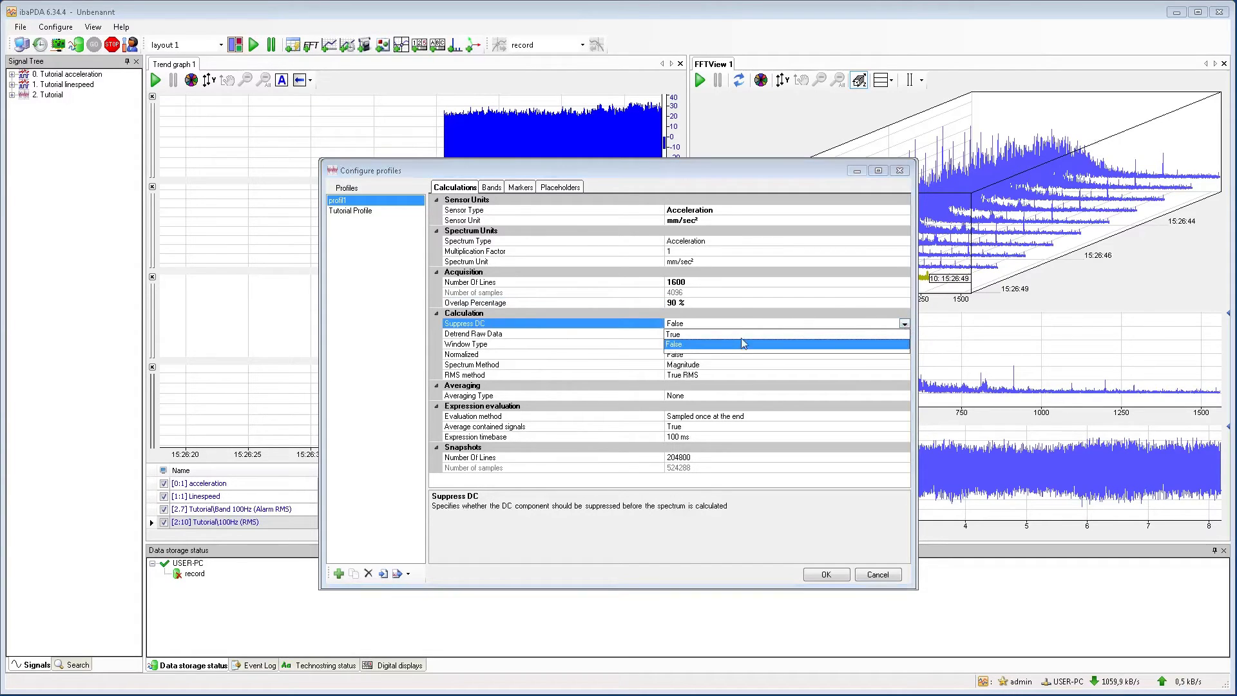
click(675, 335)
click(705, 344)
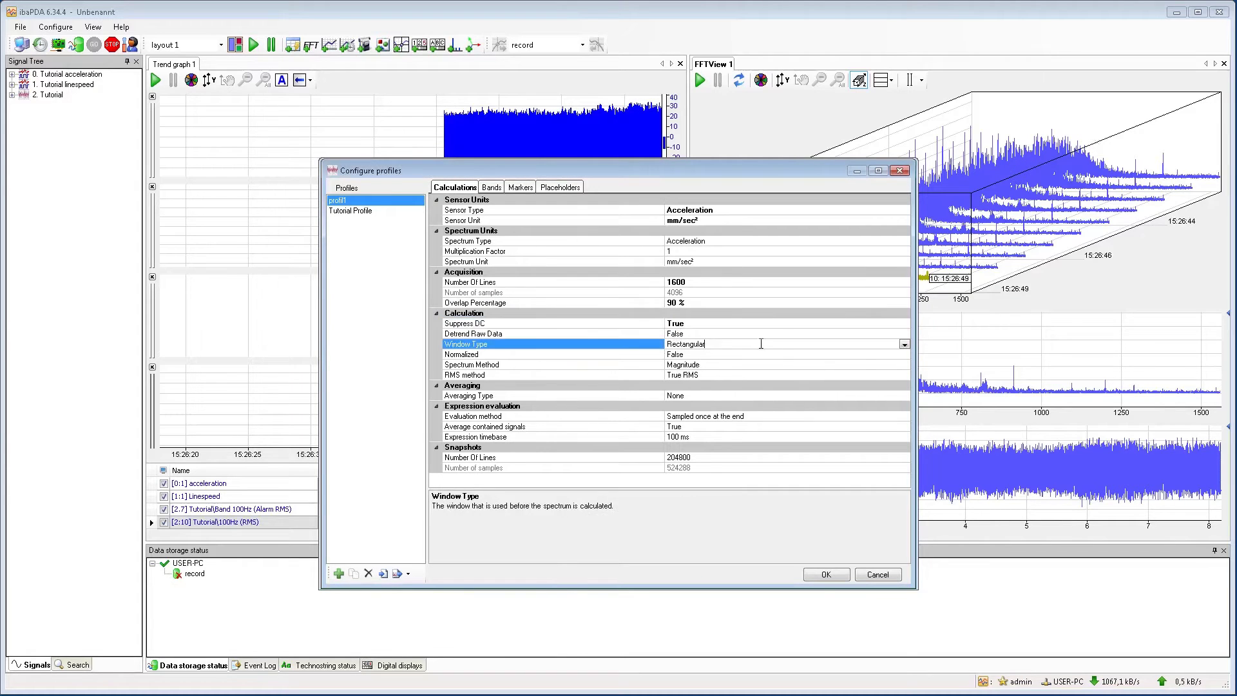
click(905, 345)
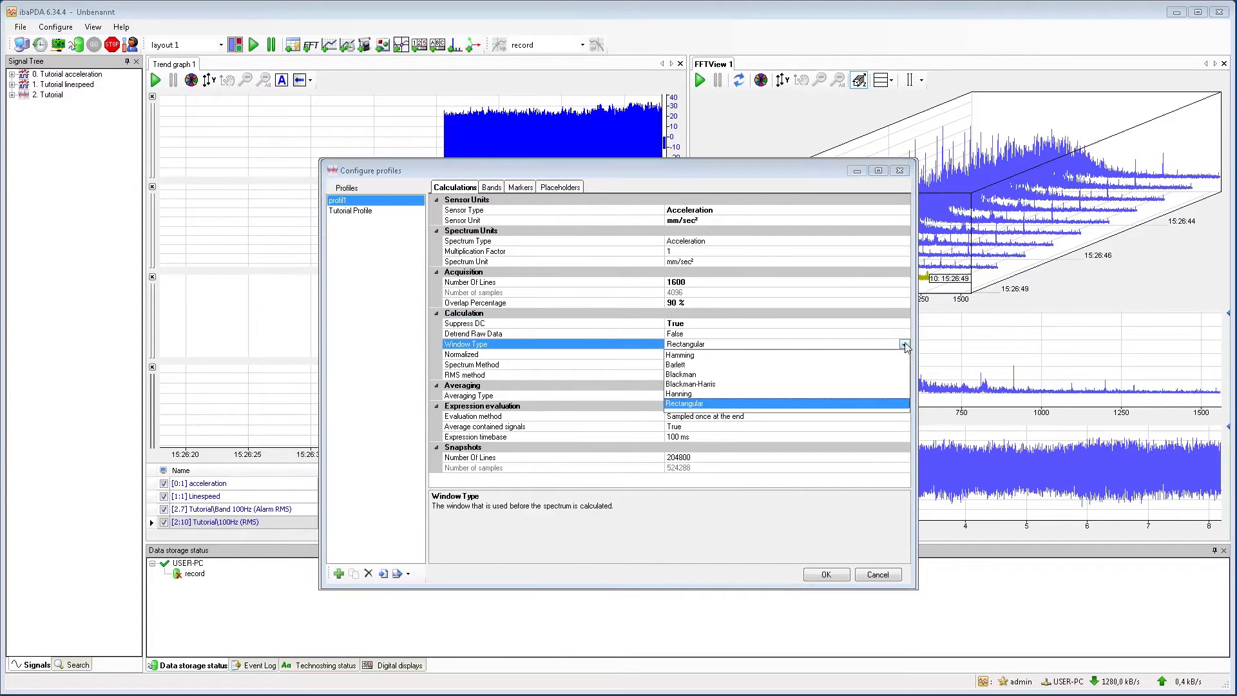
click(676, 394)
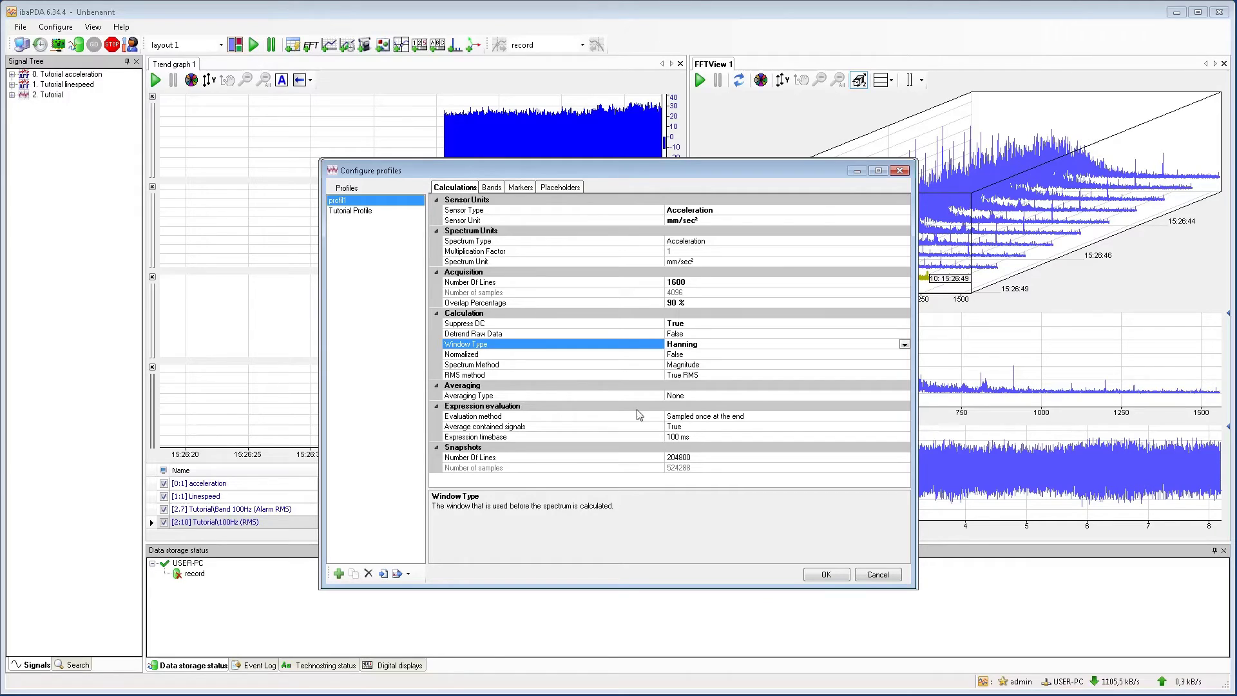
click(800, 415)
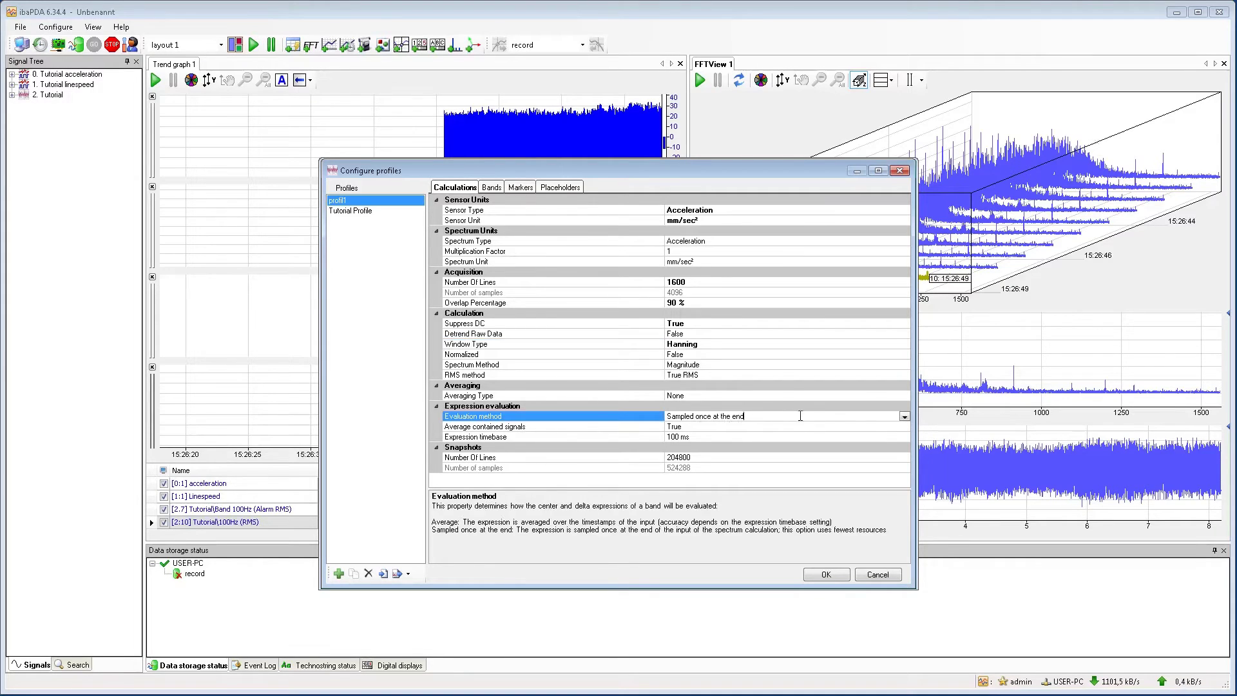
click(904, 417)
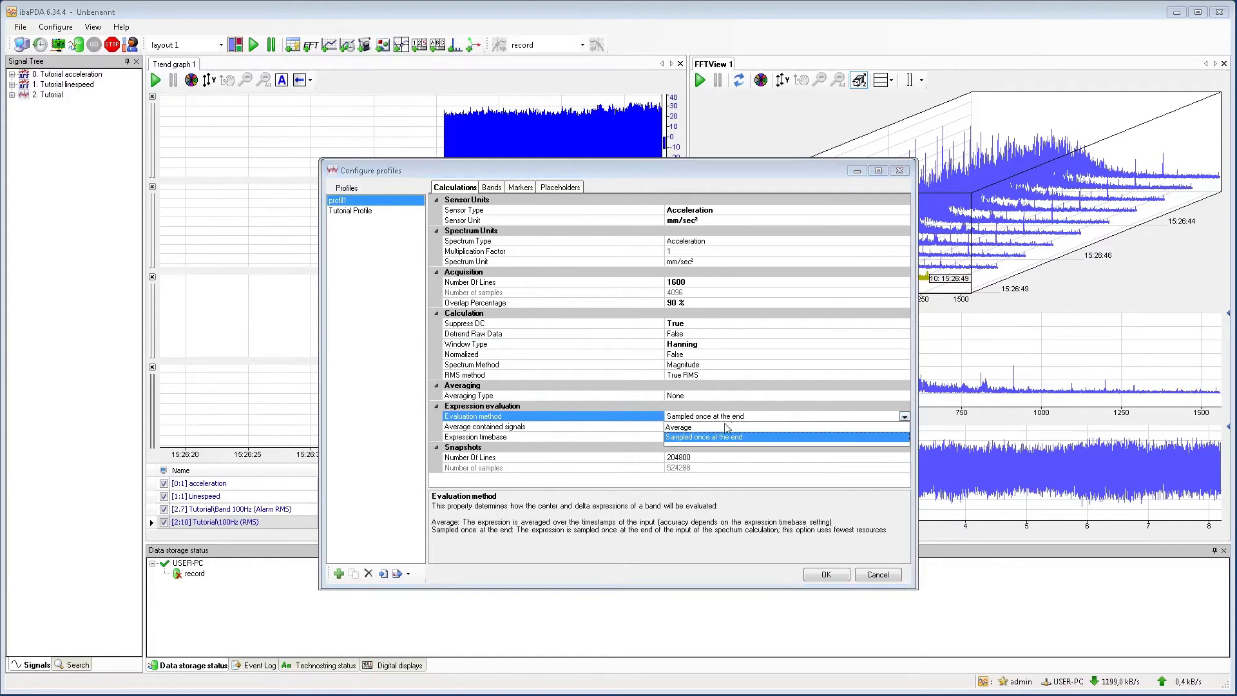
click(676, 427)
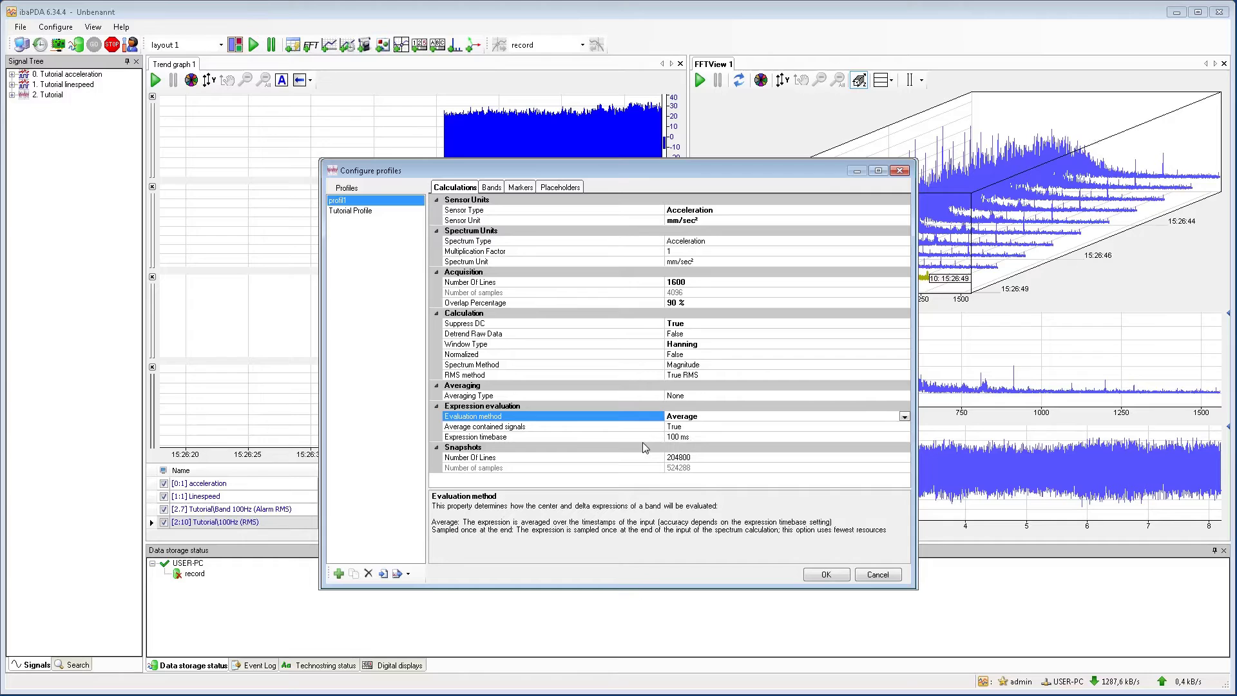
Step: On the Bands tab, add Band 1 with centre frequency 165 and delta frequency 10
click(493, 188)
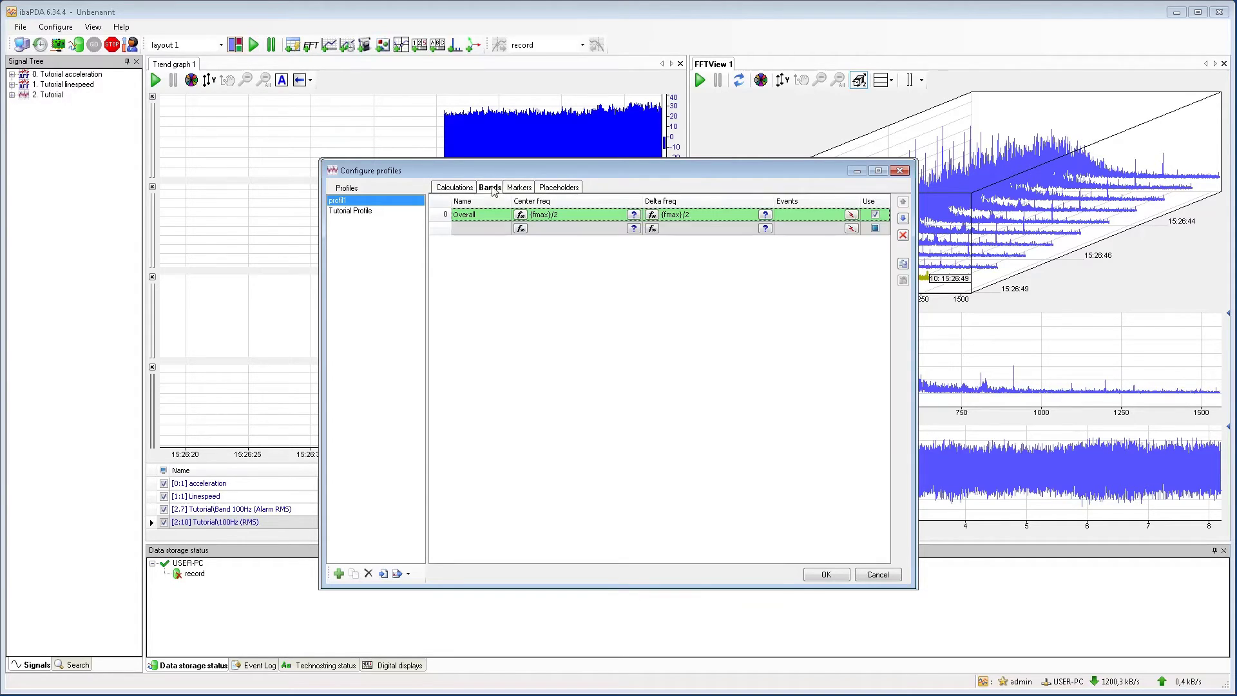
click(540, 230)
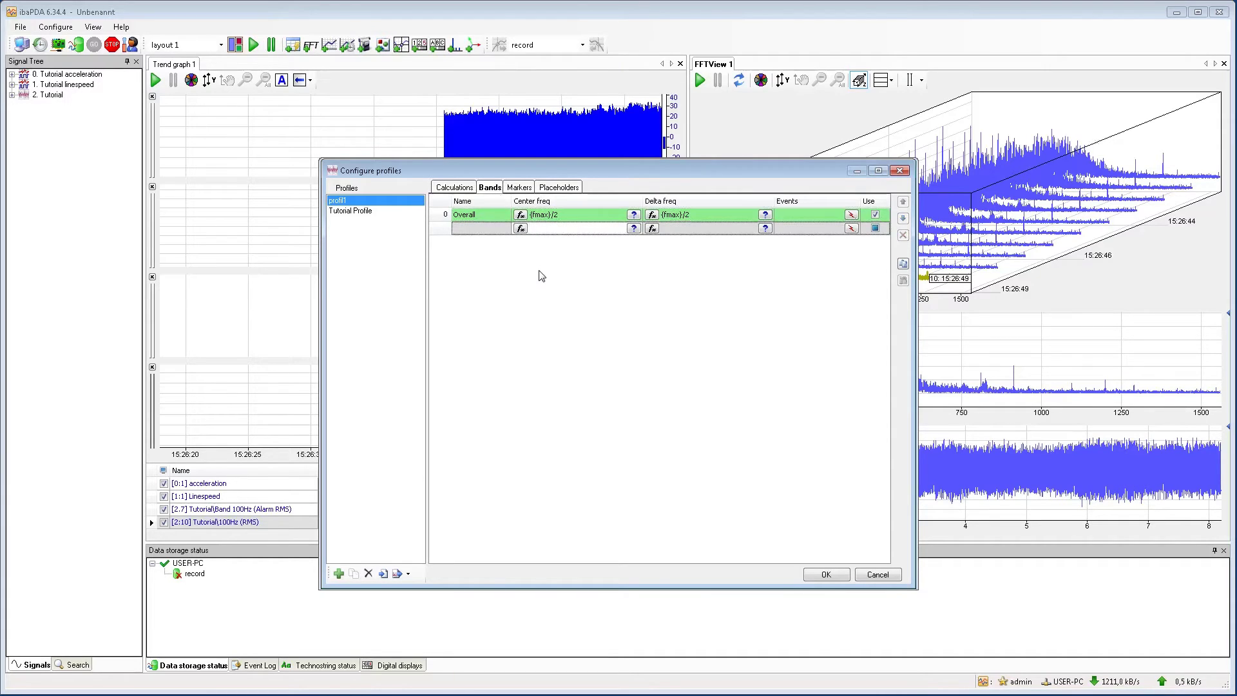
text(165)
click(483, 230)
text(Ba)
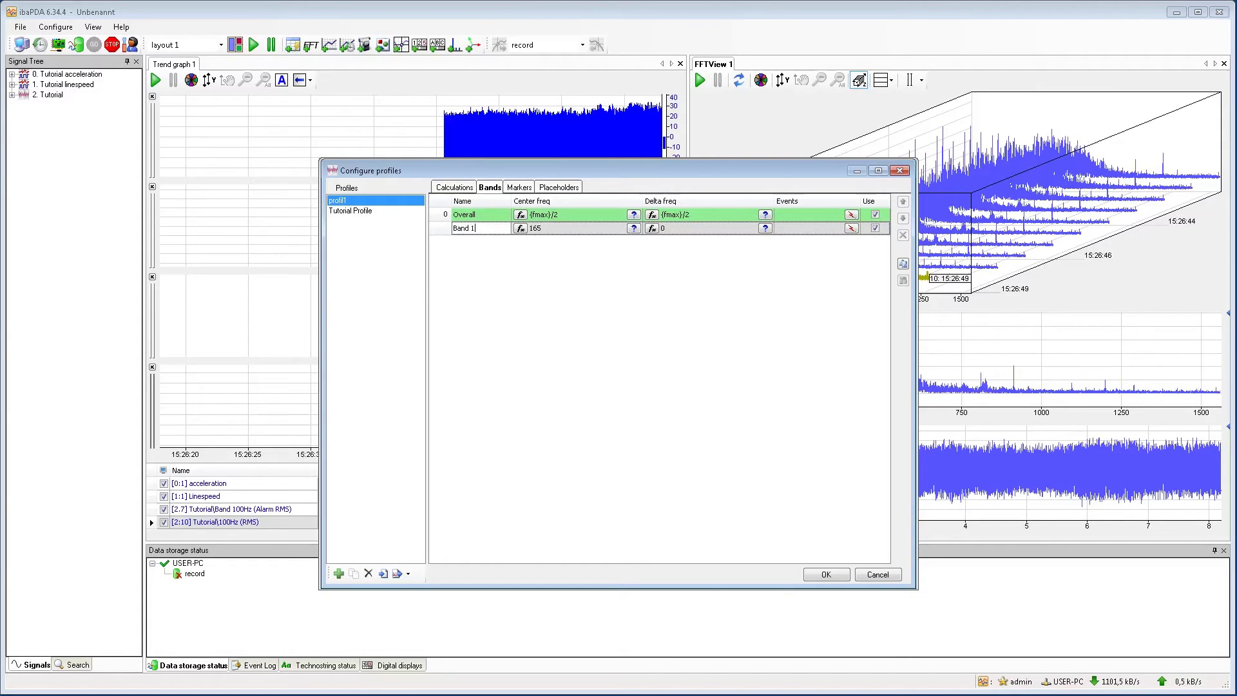
click(678, 229)
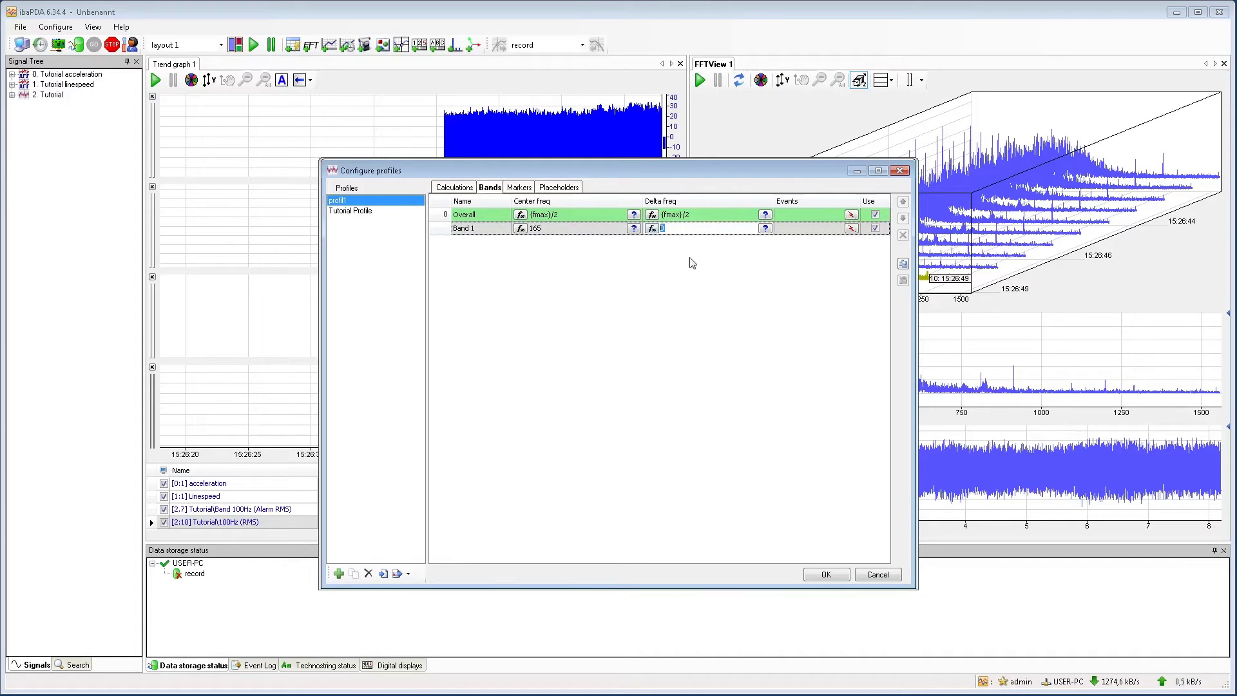
text(1)
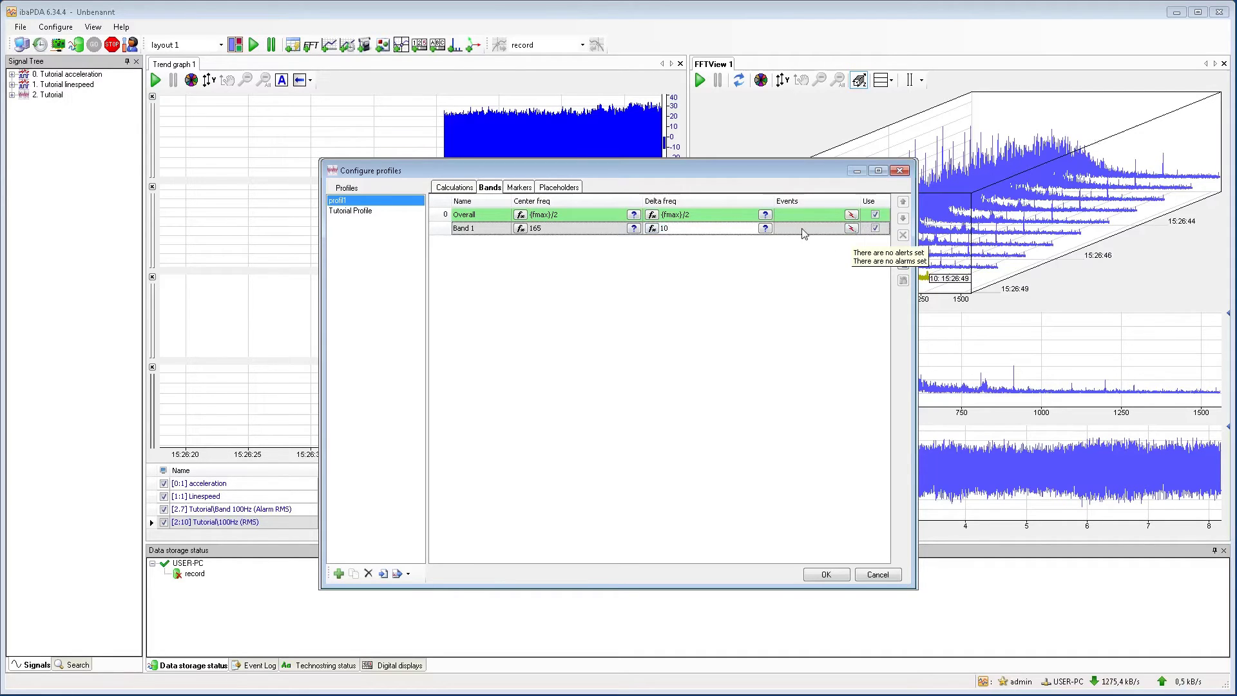
Step: Give Band 1 an RMS alarm named 'alarm 1' with limit 5 and confirm it
click(852, 229)
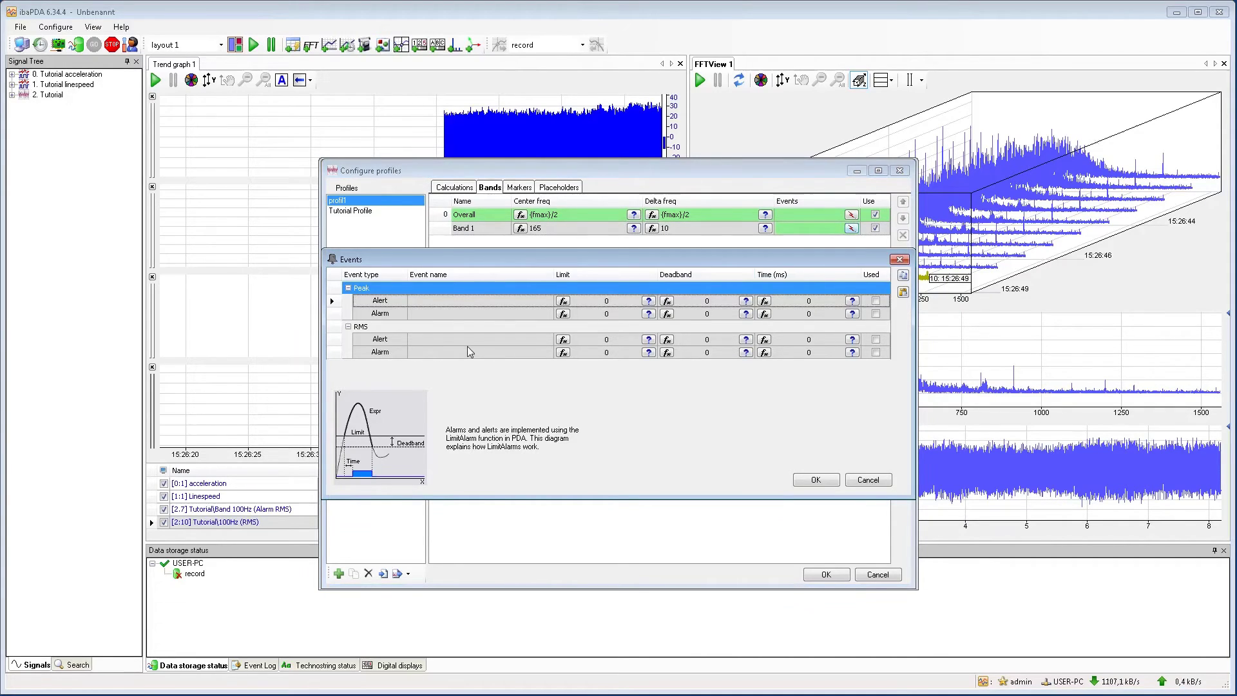
click(610, 353)
double_click(608, 353)
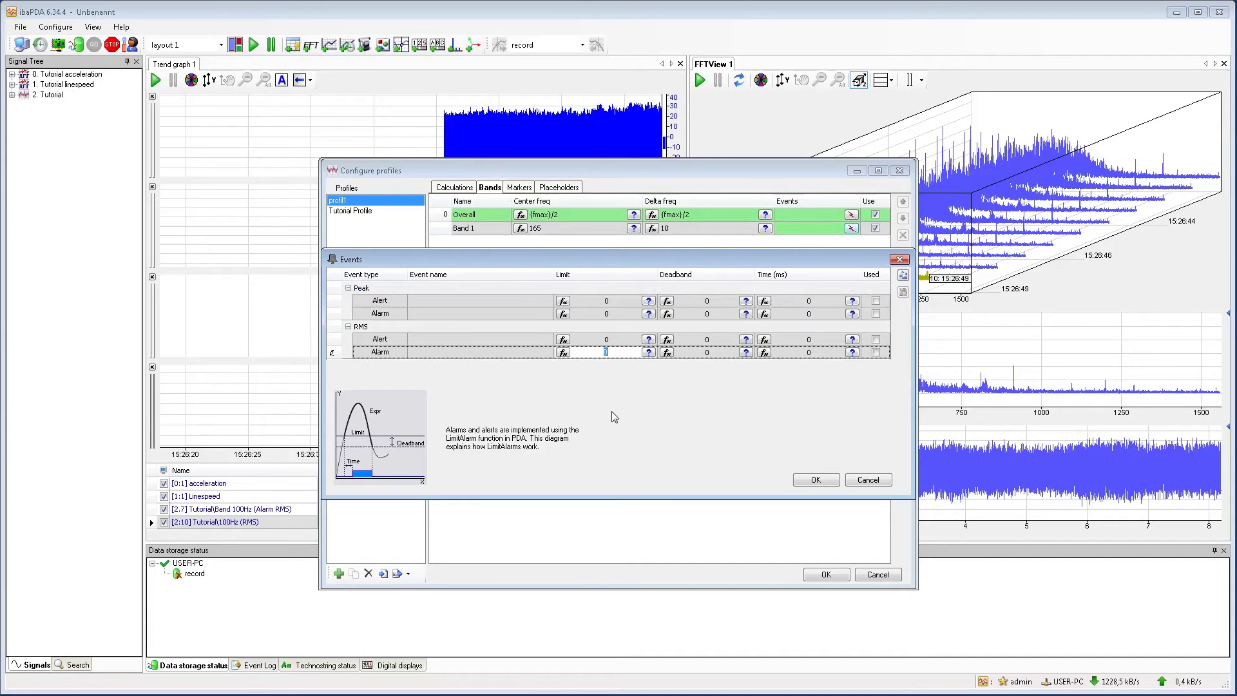
text(5)
click(455, 353)
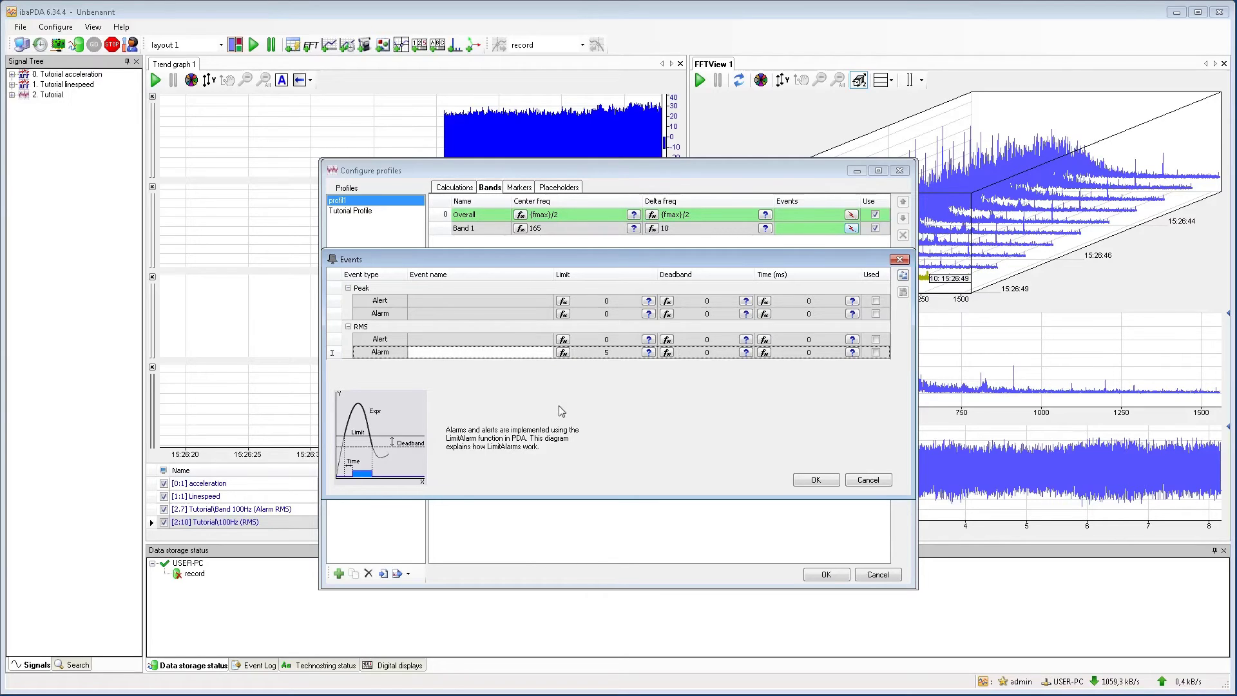
text(alarm 1)
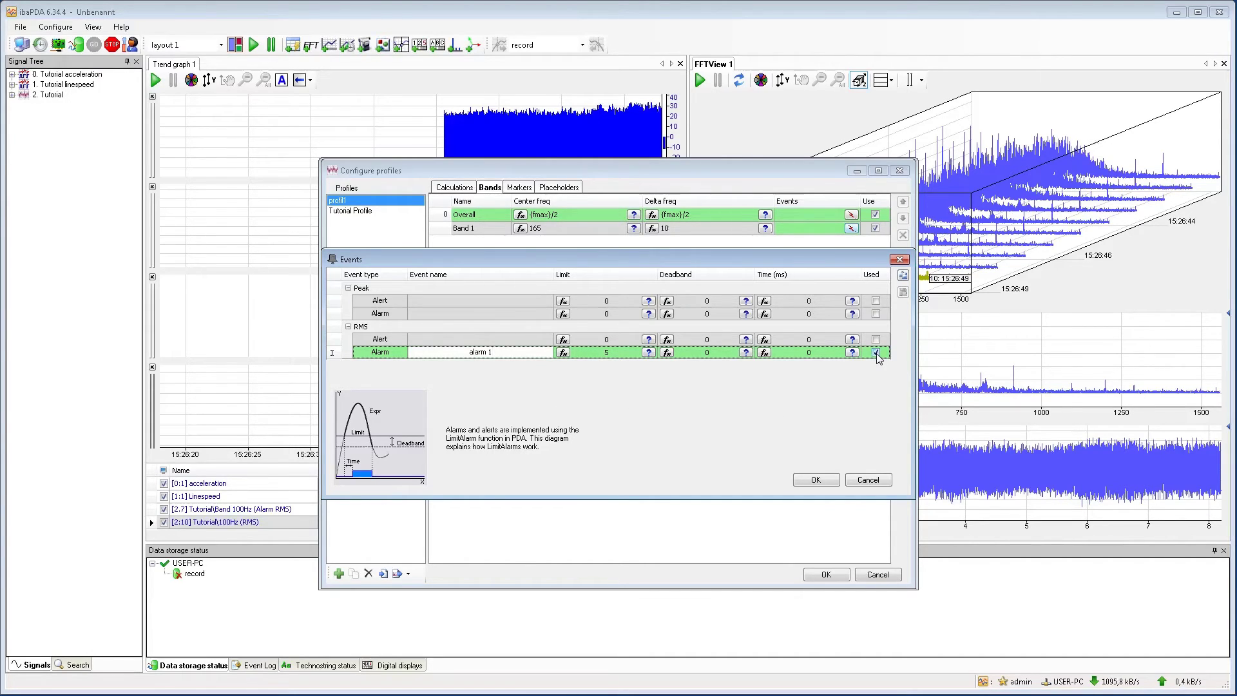
click(808, 481)
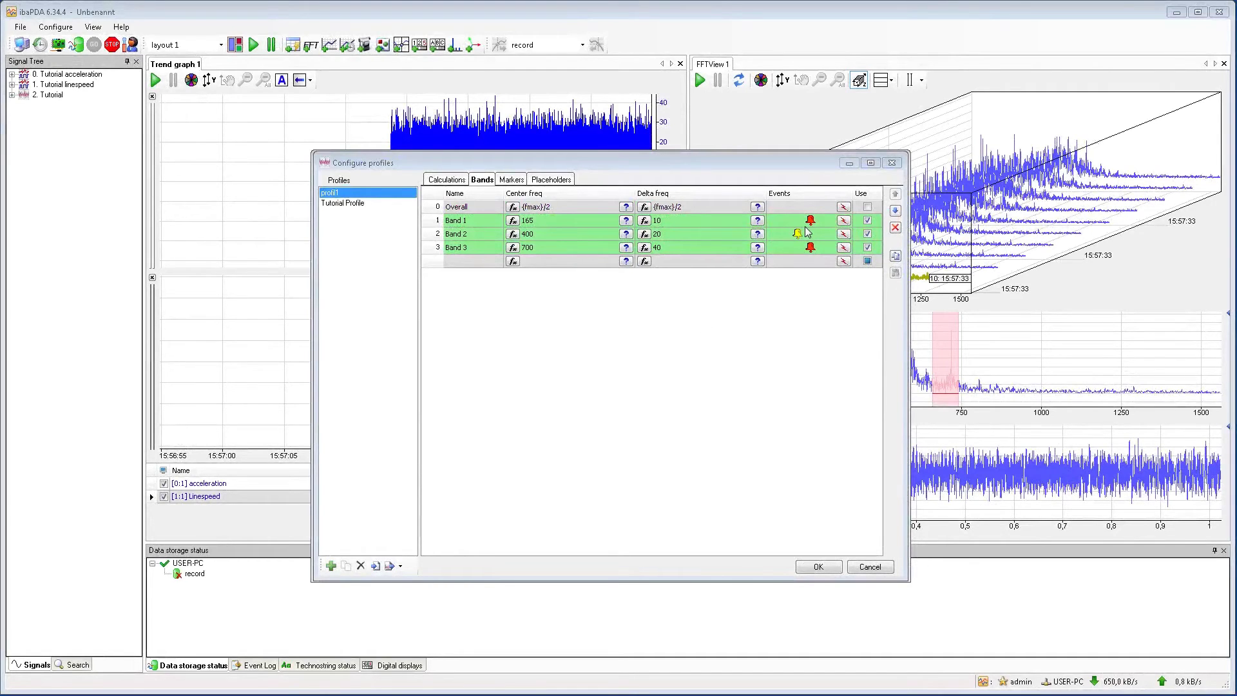
Step: Confirm profil1 with Band 1 (165), Band 2 (400) and Band 3 (700) and their alarm events
mouse_move(796, 252)
click(813, 569)
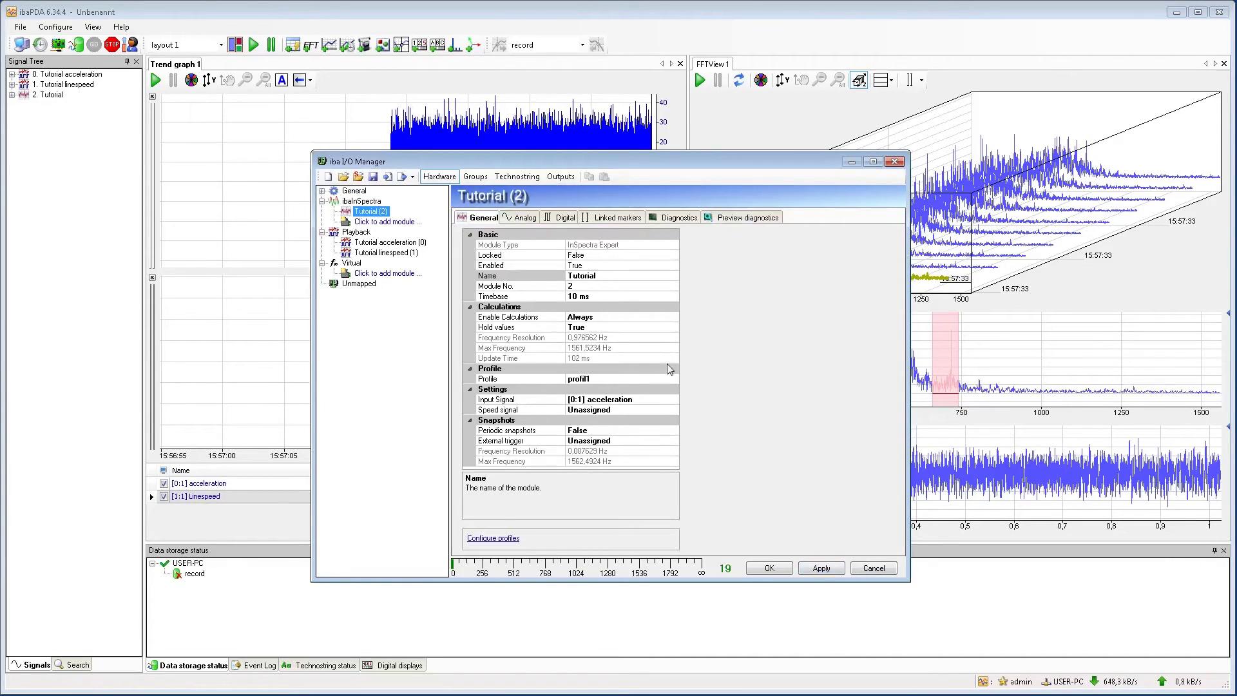
Step: Deactivate the Peak and Peak frequency signals of Bands 1–3, keeping RMS, then view the digital alarm signals
click(522, 219)
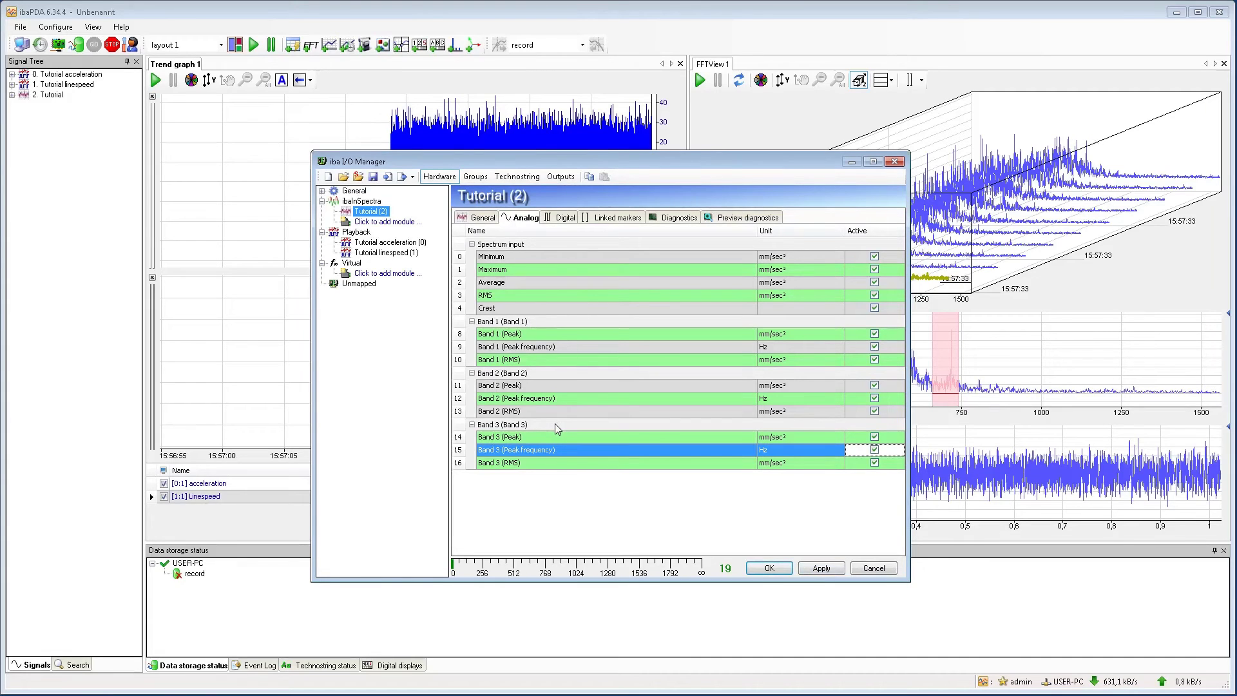
click(874, 335)
click(876, 346)
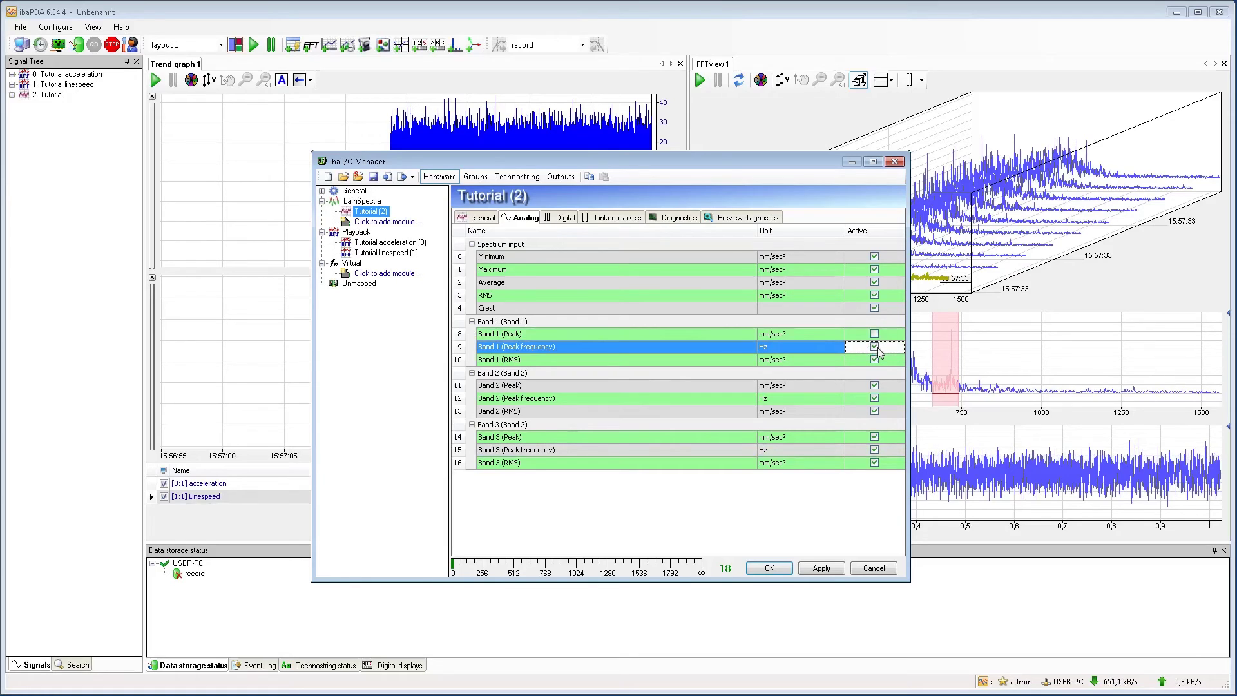
click(874, 385)
click(875, 398)
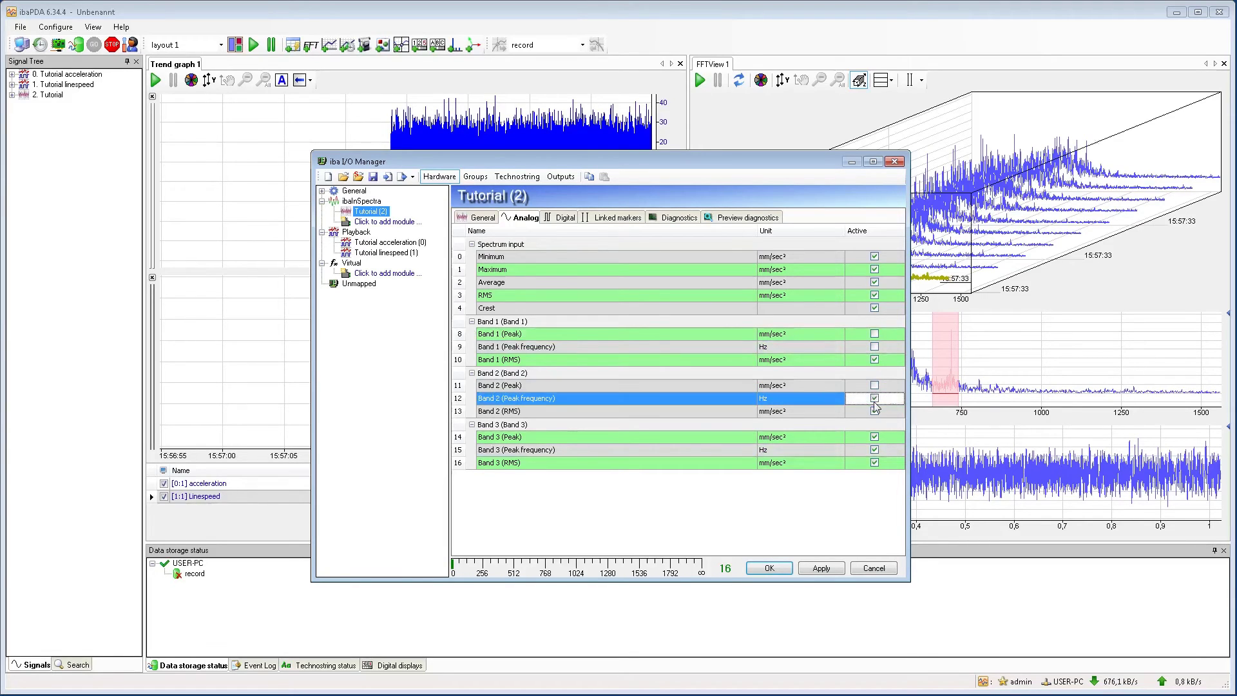
click(874, 437)
click(875, 450)
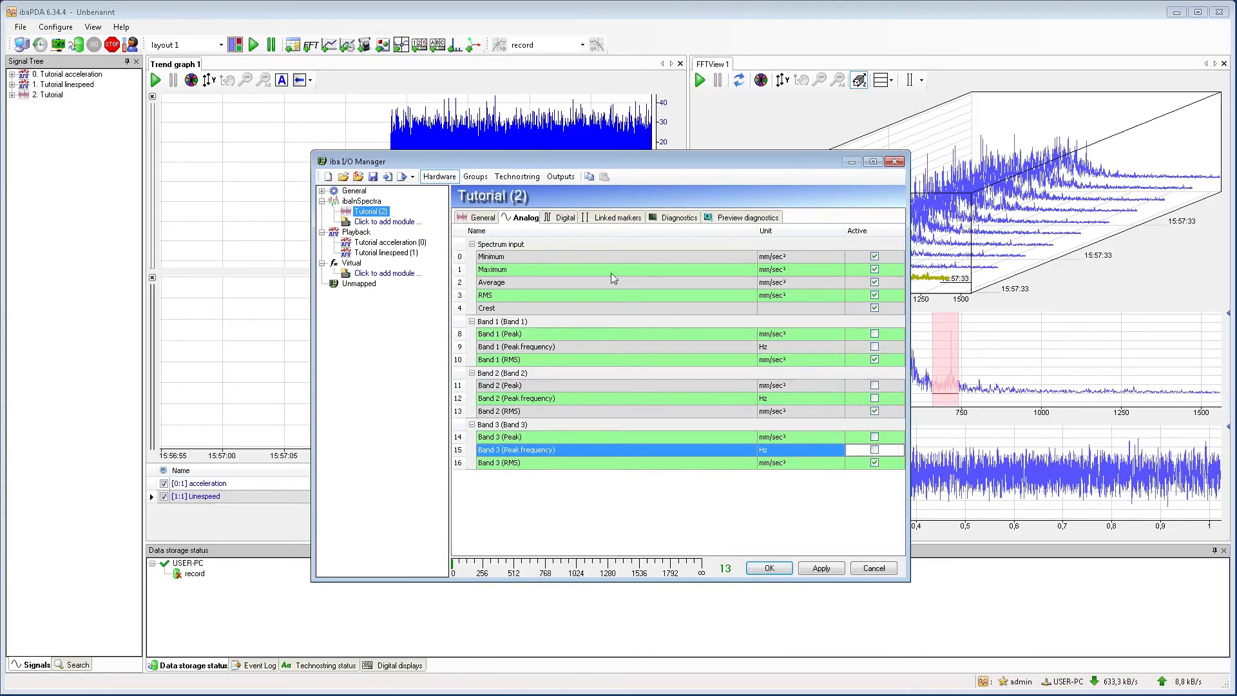
click(564, 221)
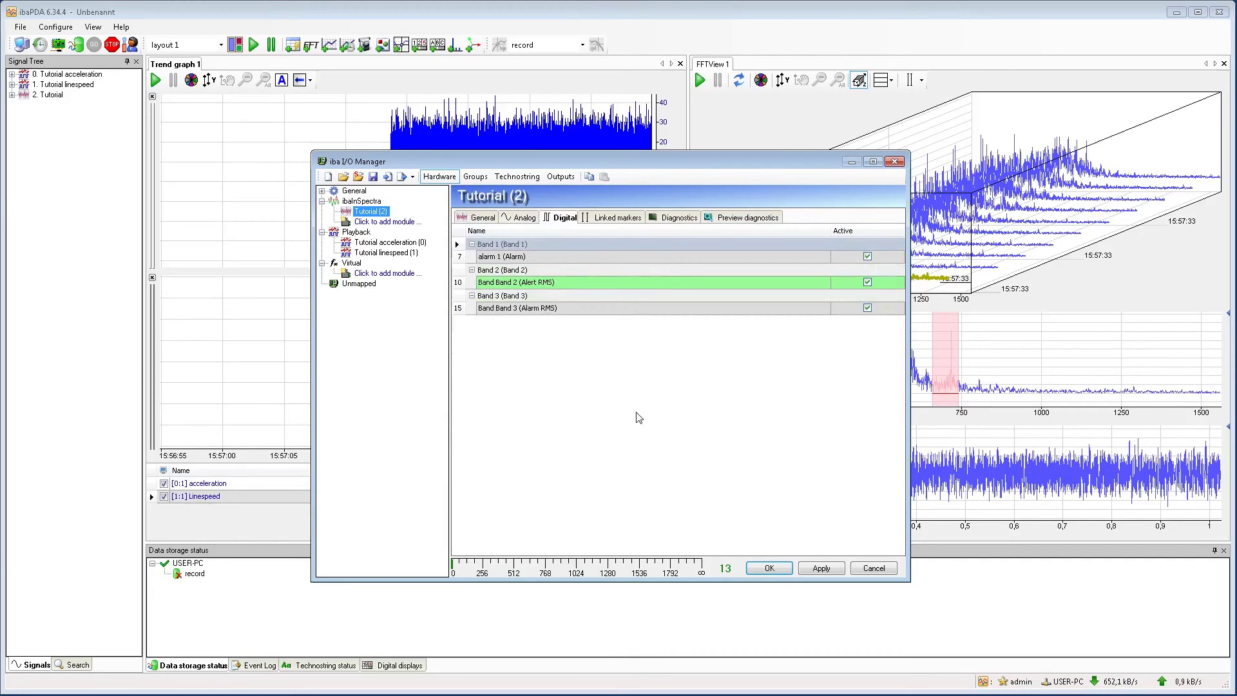
Step: Apply the new I/O configuration and dismiss the progress report
click(770, 569)
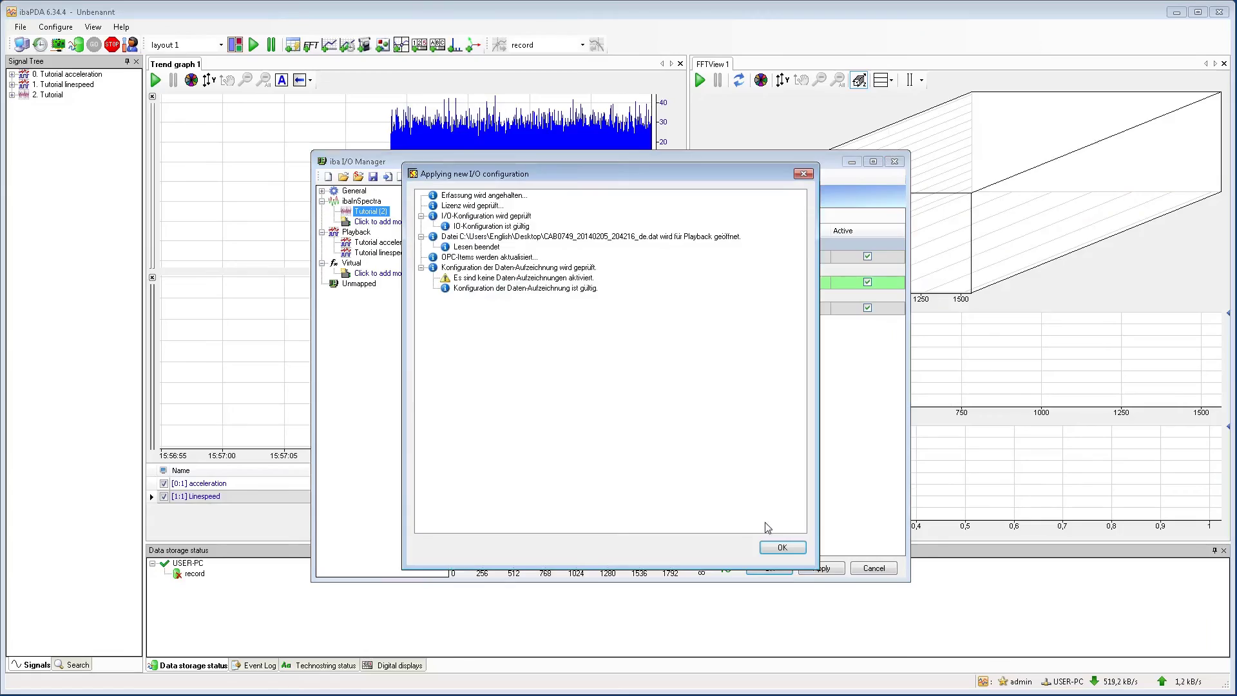
click(781, 547)
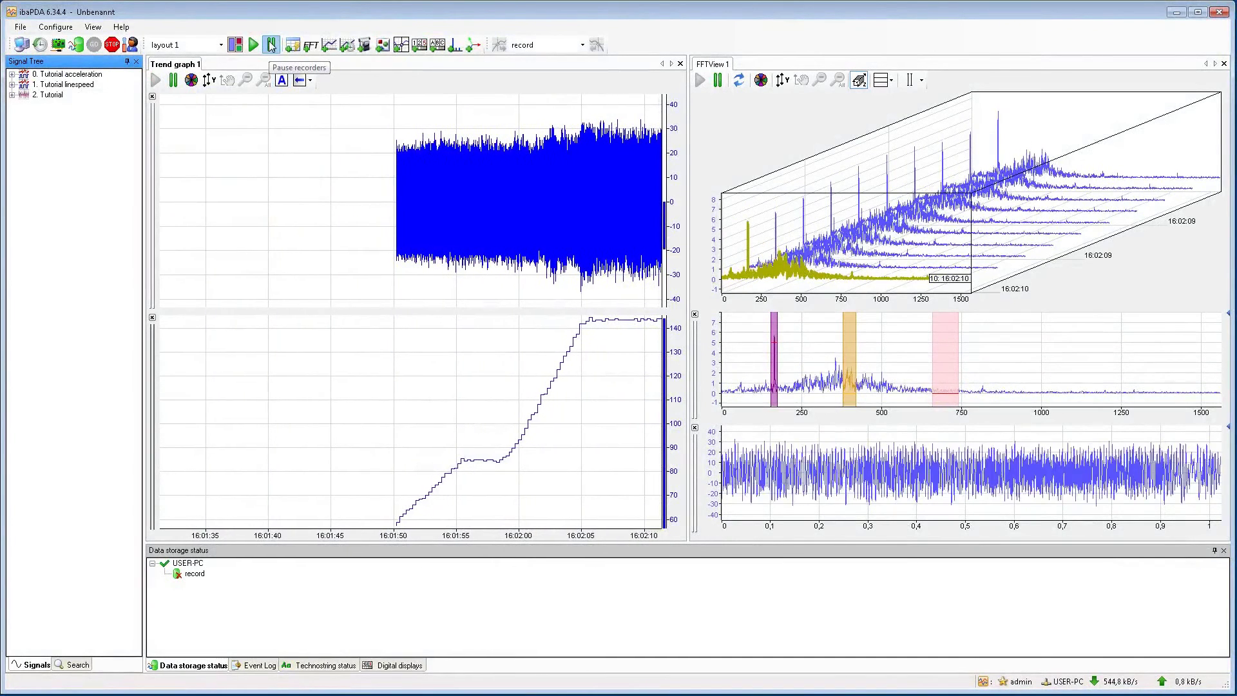
Step: With recorders paused, add Band 1 (RMS) and alarm 1 from 2. Tutorial to Trend graph 1, then restart recording
click(271, 43)
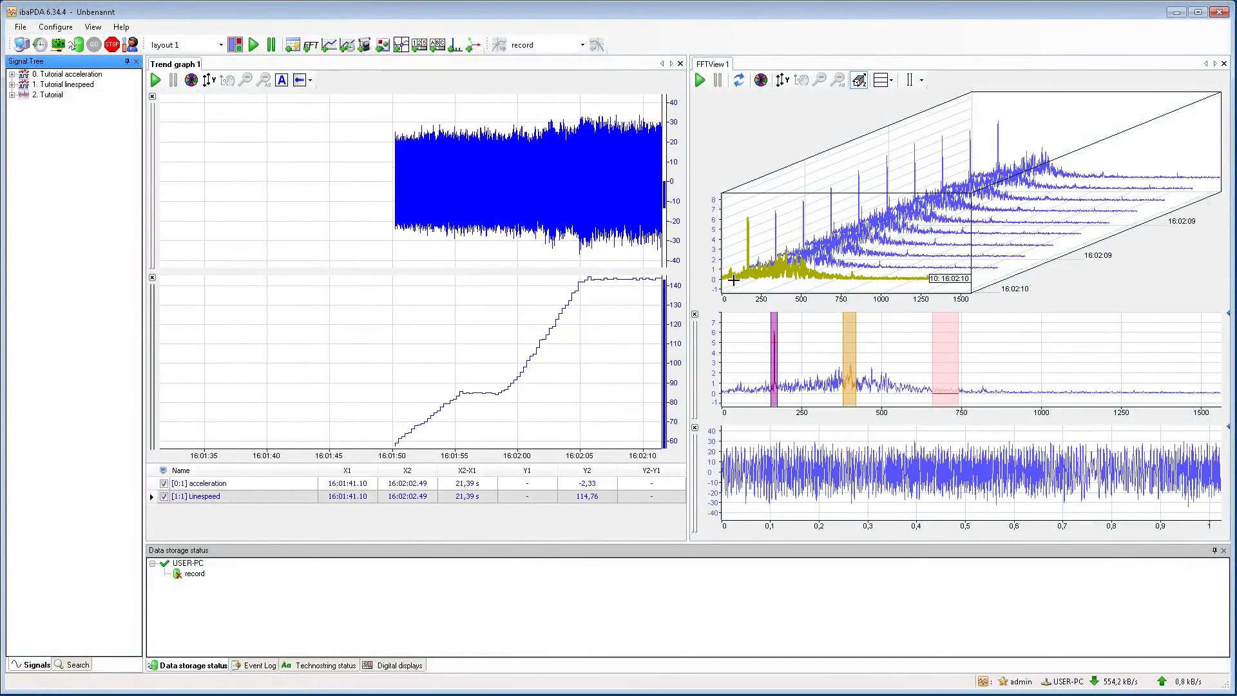
click(763, 313)
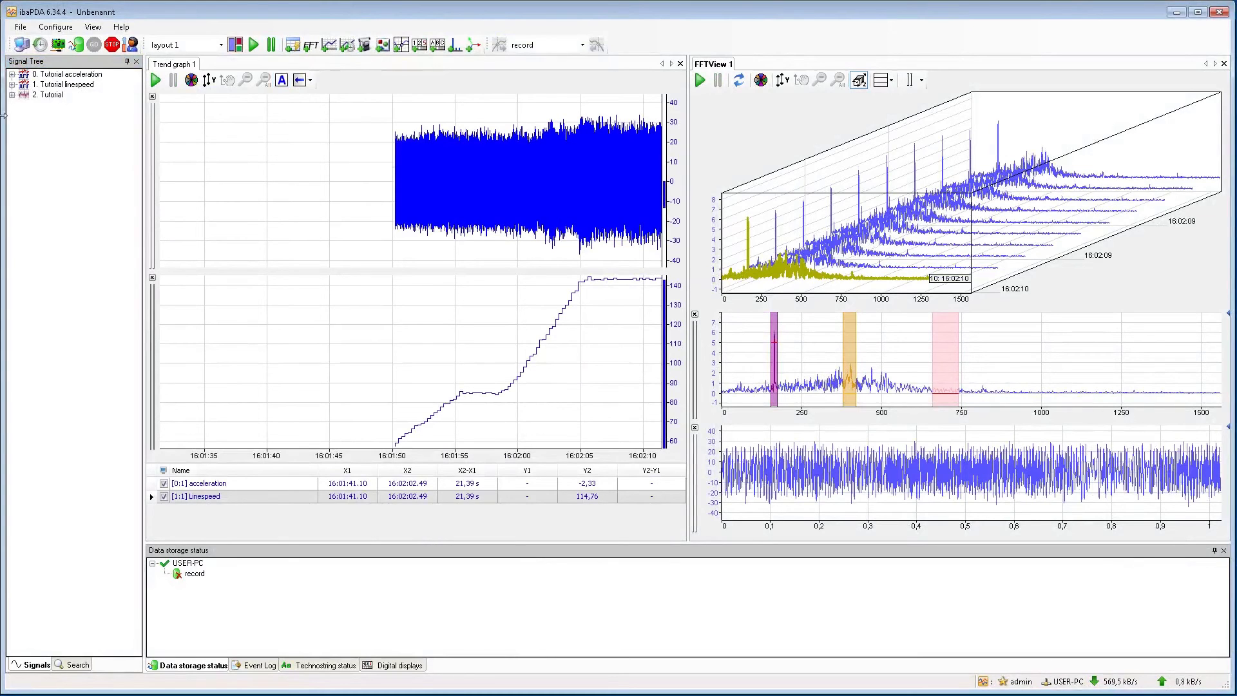
click(11, 95)
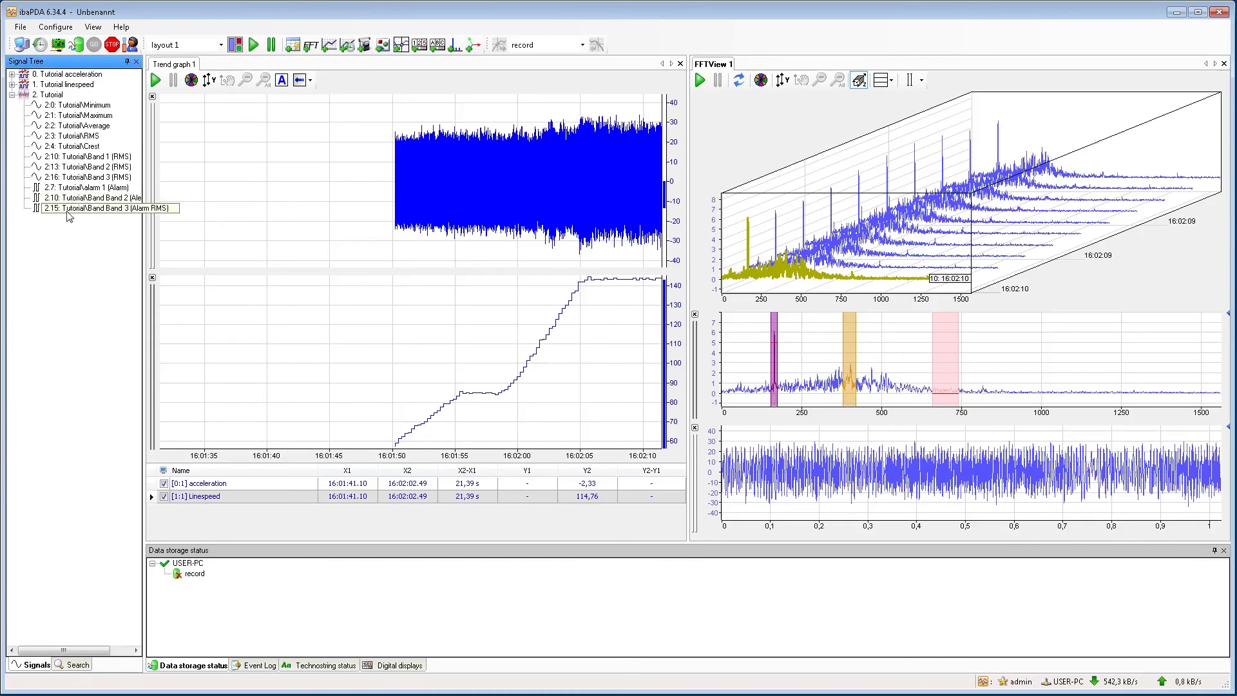
click(76, 157)
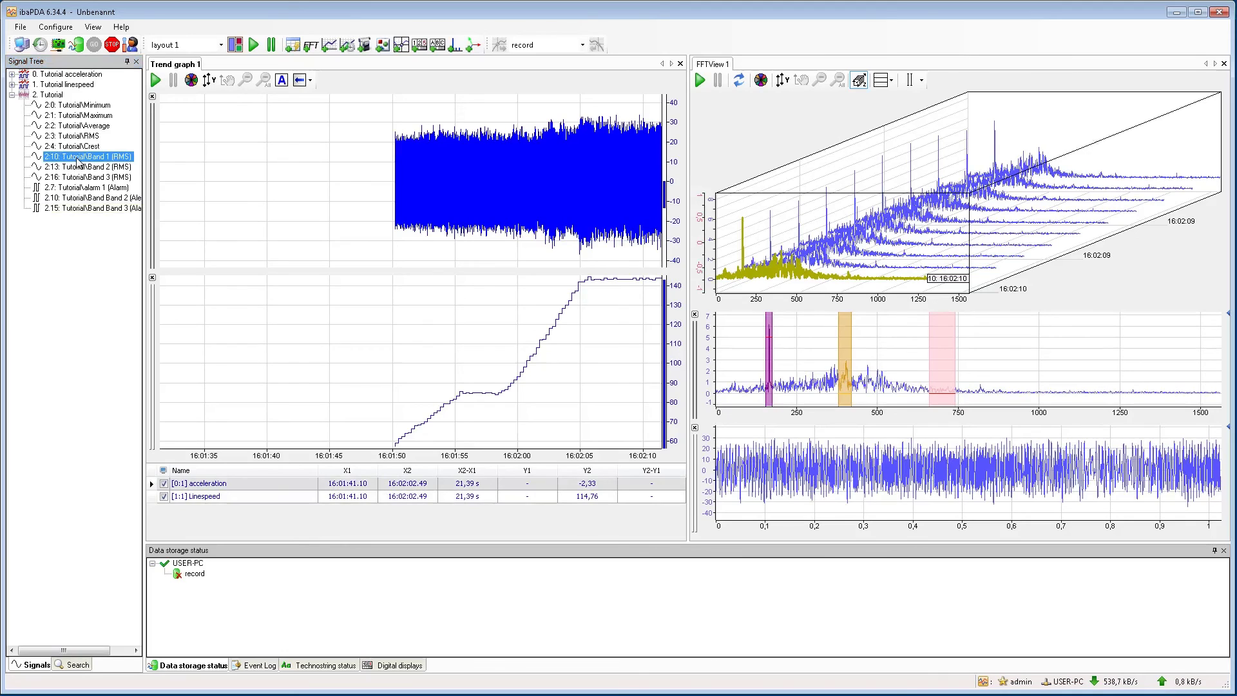
double_click(76, 158)
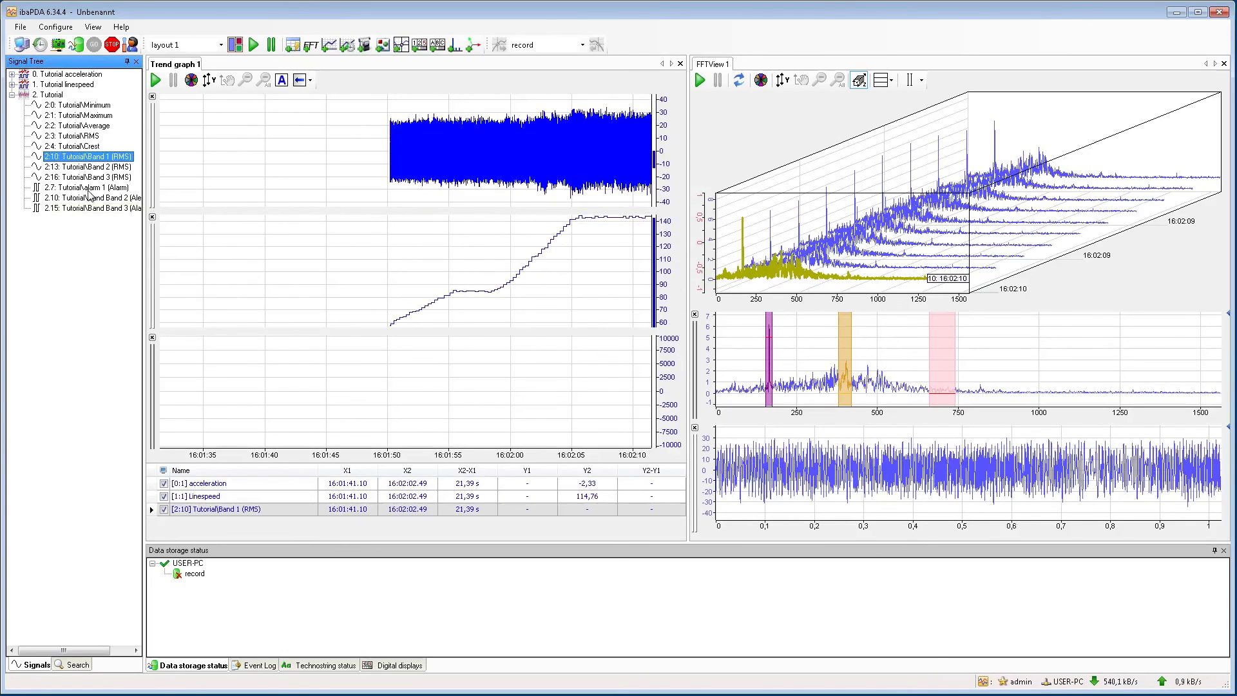
double_click(87, 188)
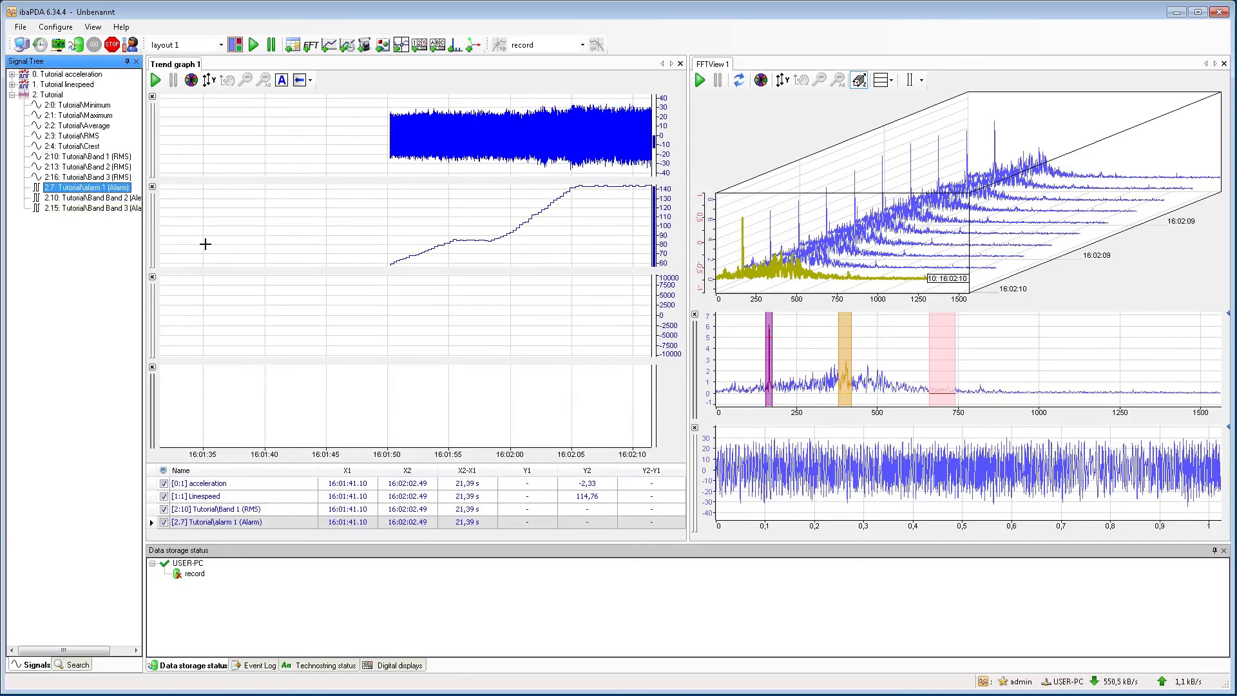
click(253, 44)
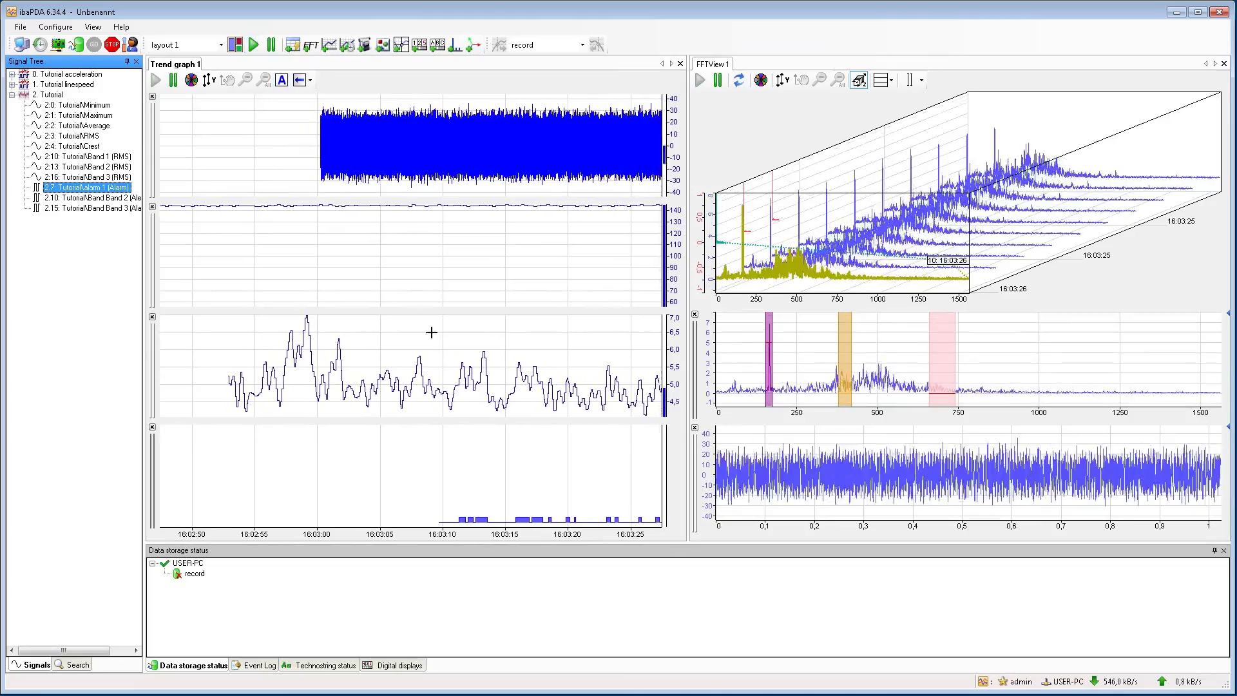